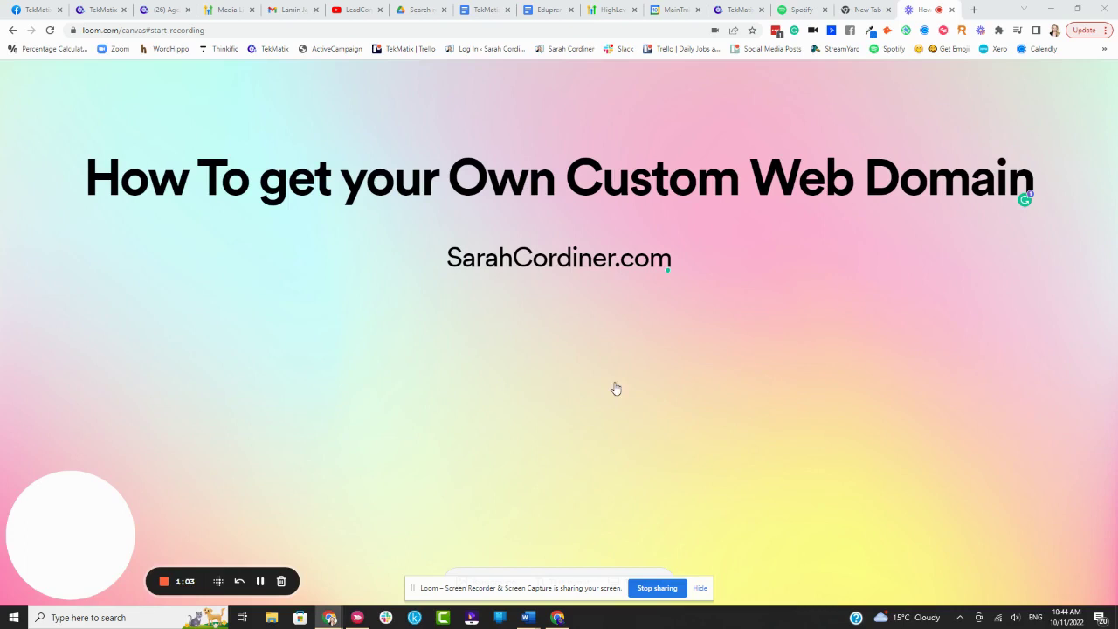
Step: Show the Loom title slide about getting a custom web domain, highlighting its subtitle
double_click(515, 286)
Step: Search Google for 'google domains' from the new-tab page
click(865, 10)
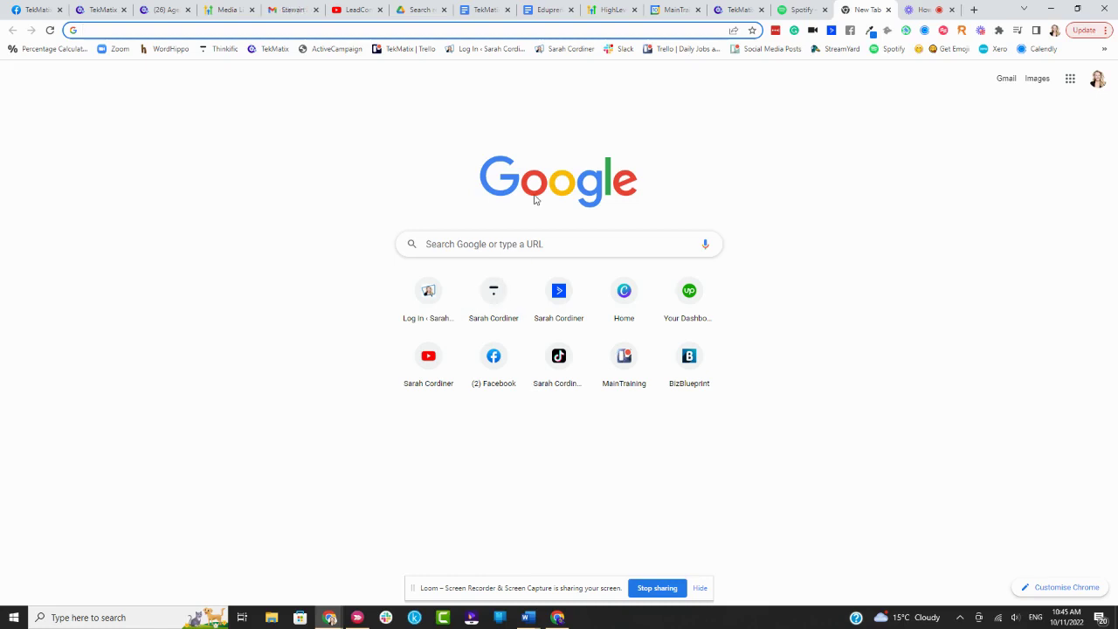
click(429, 250)
text(googl)
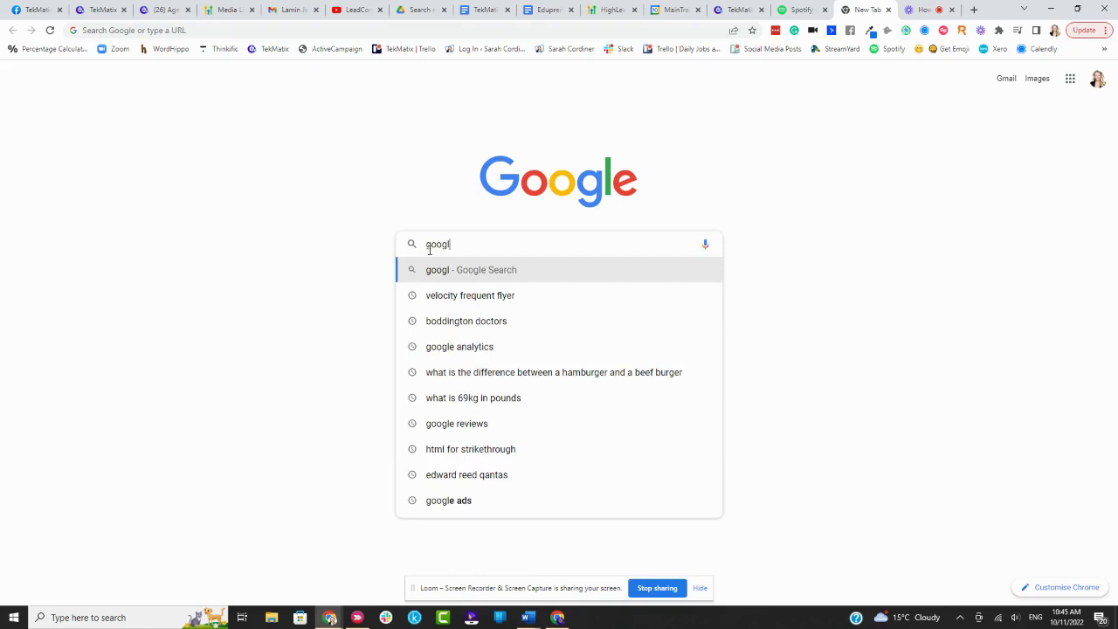
text(e domai)
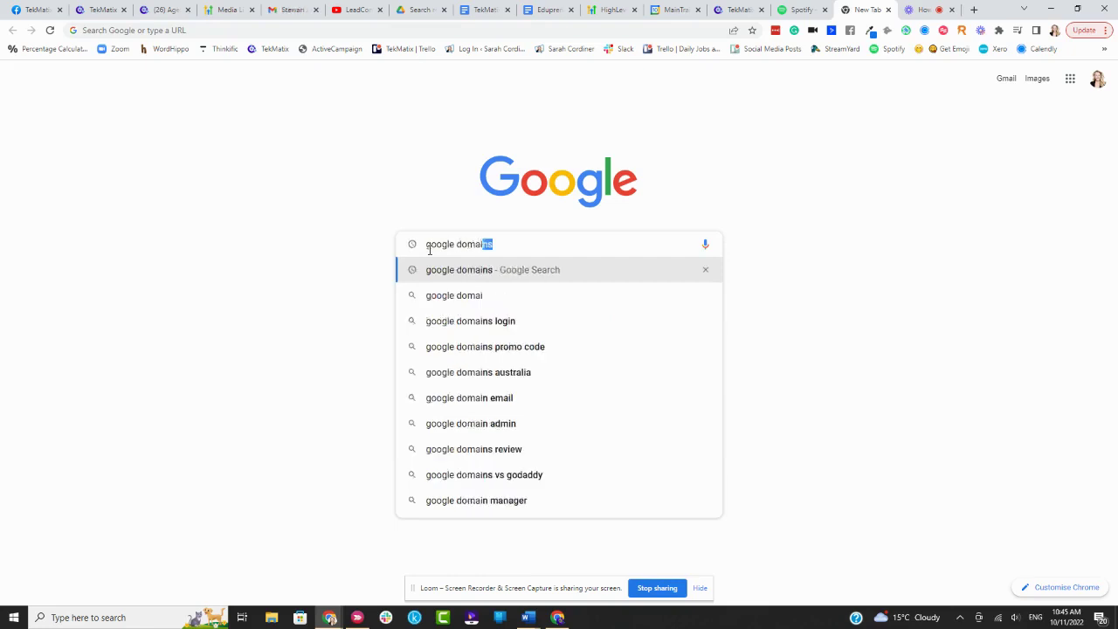
key(Return)
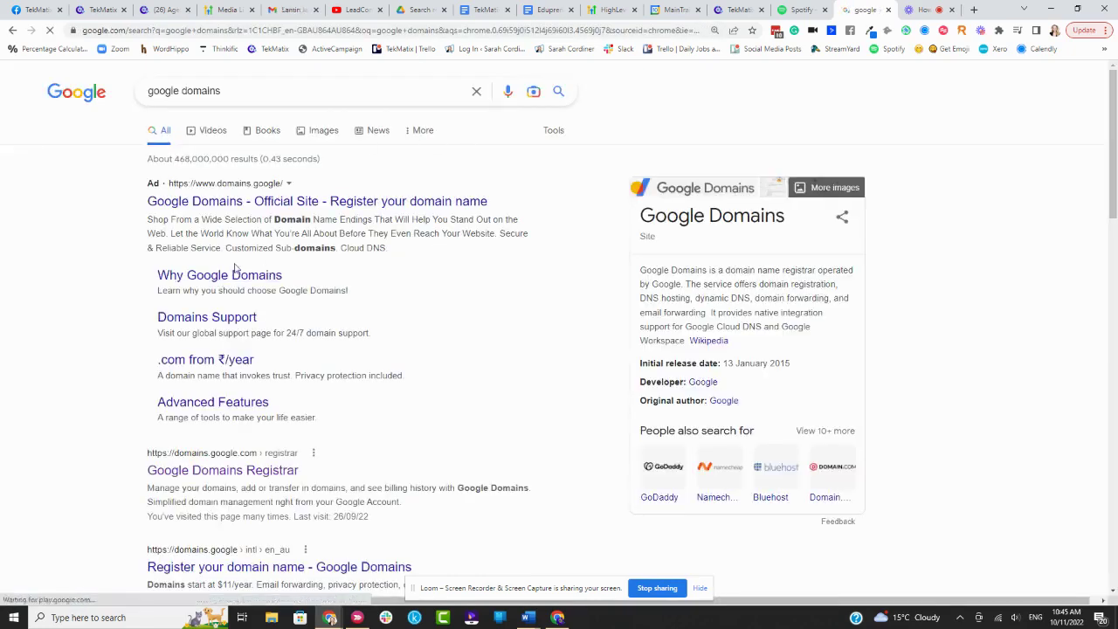
Step: Check 'sarahisawesome' in Google Domains: .com, .net and .org are taken
scroll(234, 268, down, 2)
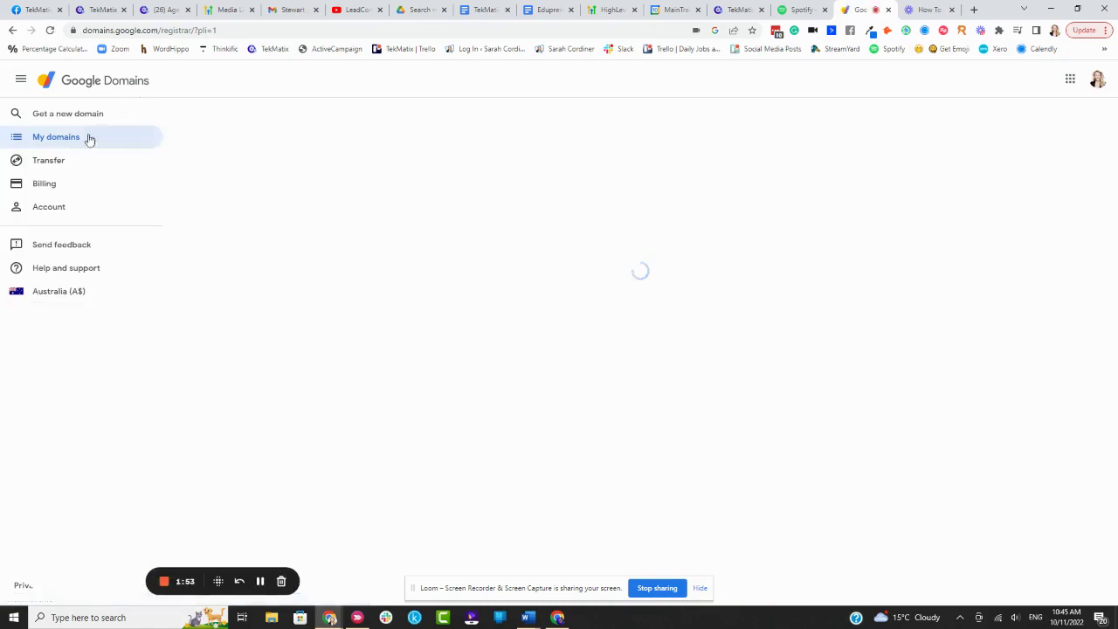
click(66, 118)
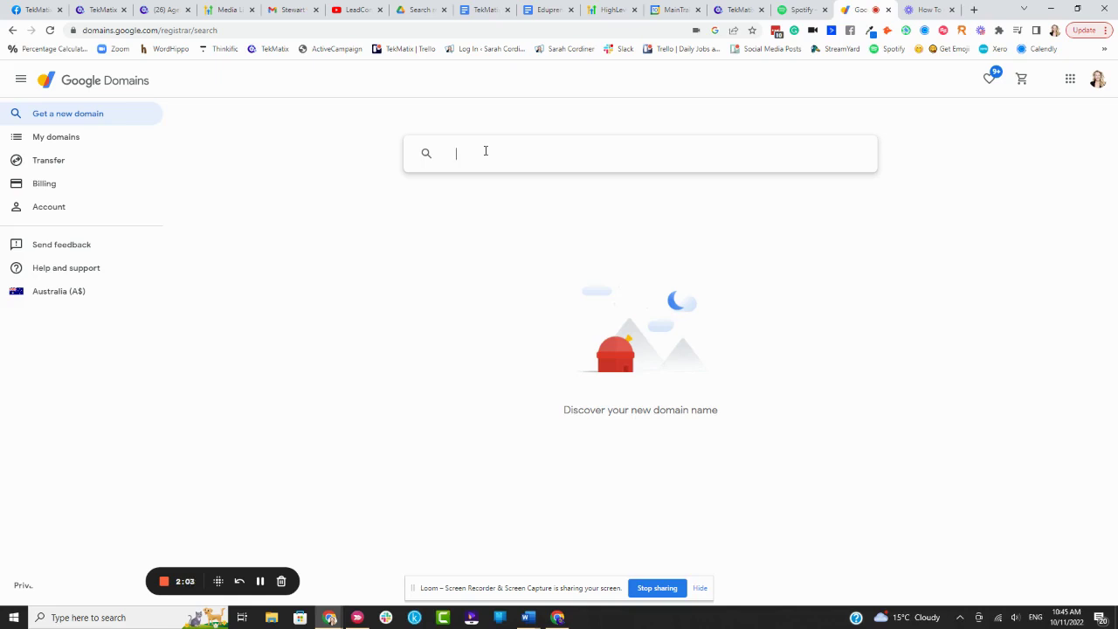
text(sarahlla)
text(wesome)
key(Return)
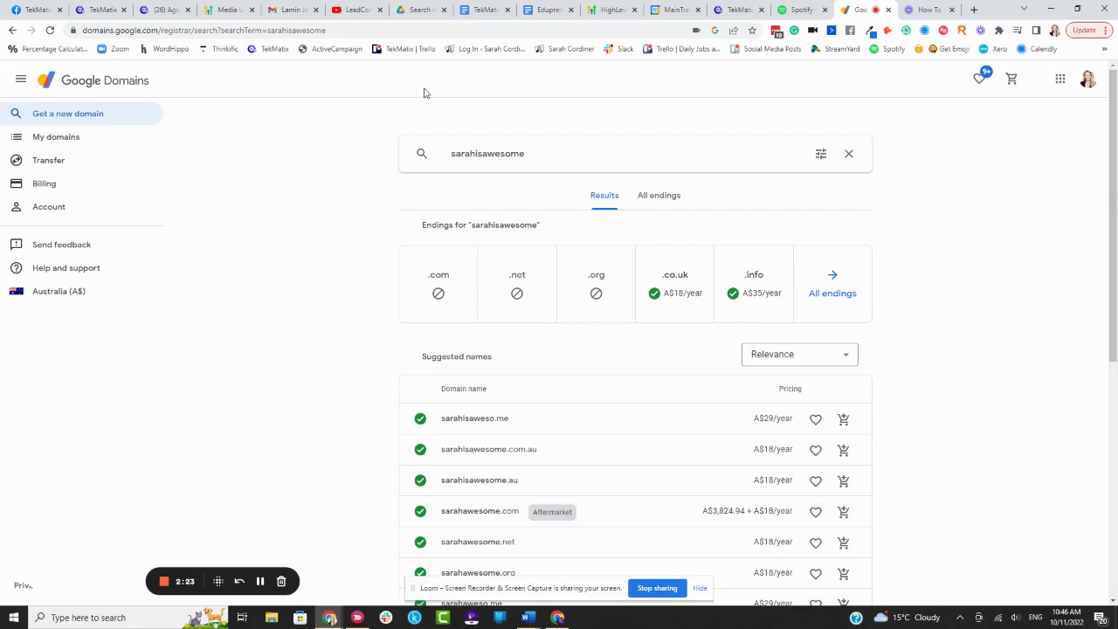
Step: Replace the domain search with 'ilovecheeseandwine' and check its availability
double_click(510, 154)
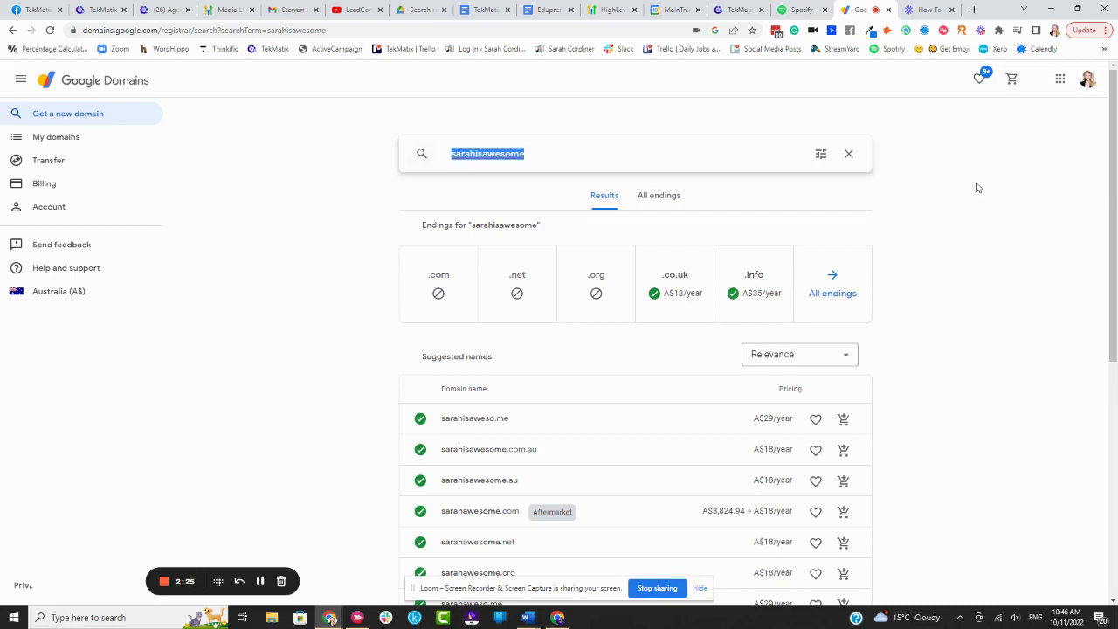
key(BackSpace)
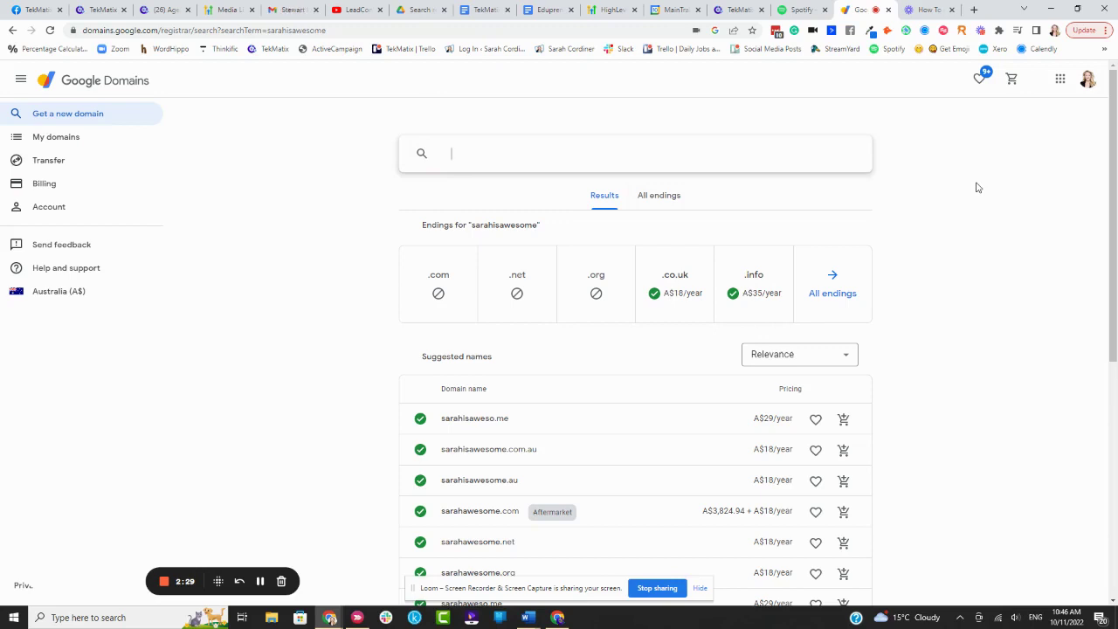
text(ilo)
text(vecheeseandw)
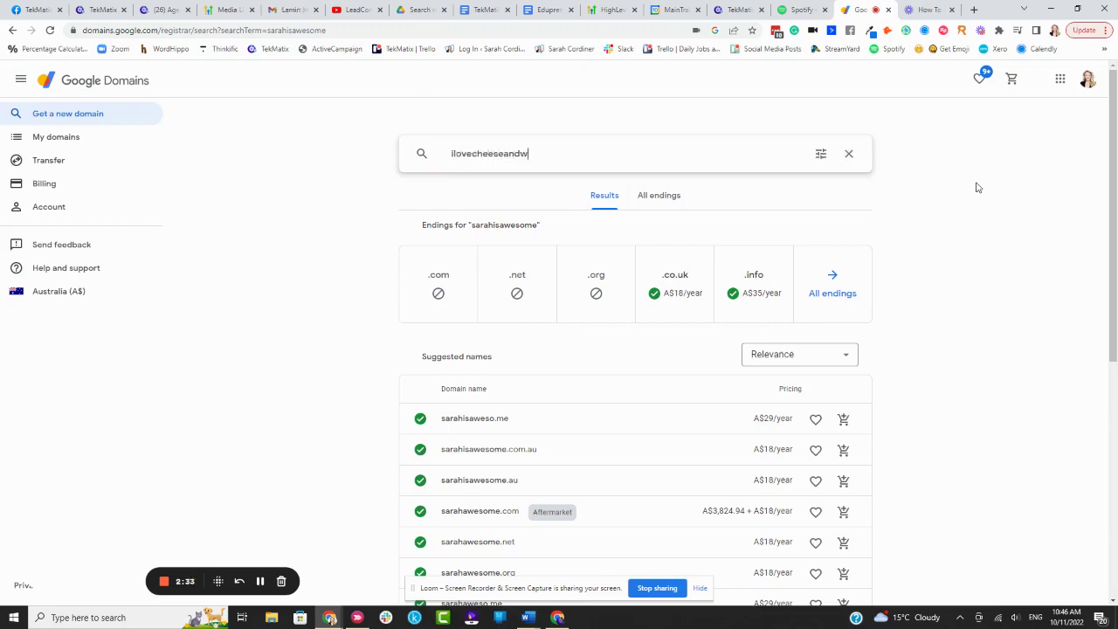
text(ine)
key(Return)
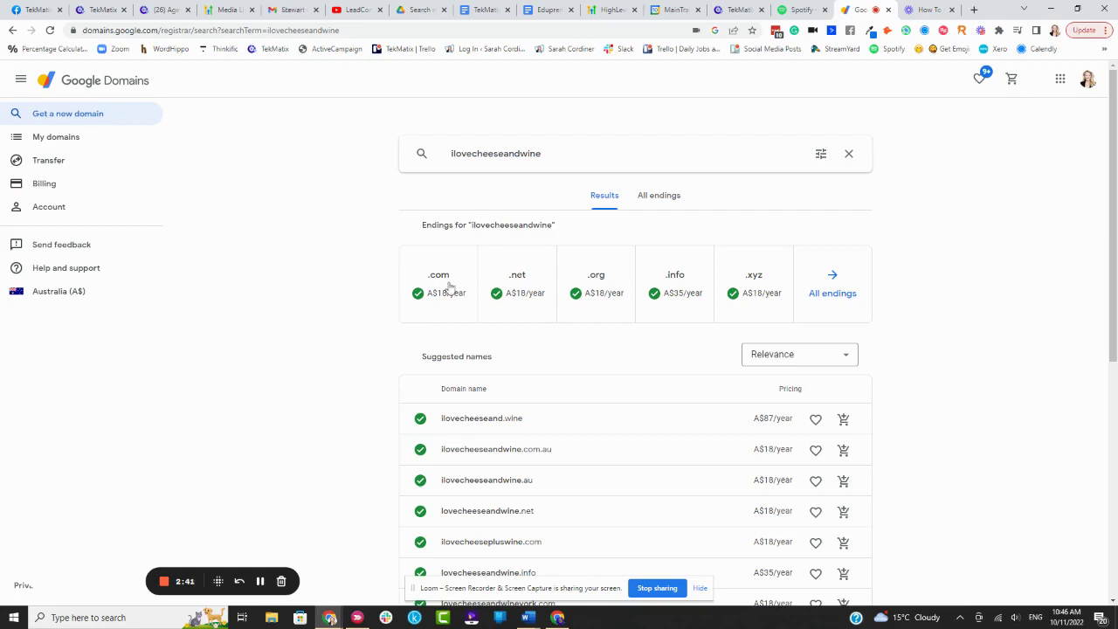
Step: Add ilovecheeseandwine.com at A$18/year to the cart
scroll(449, 286, down, 1)
click(454, 226)
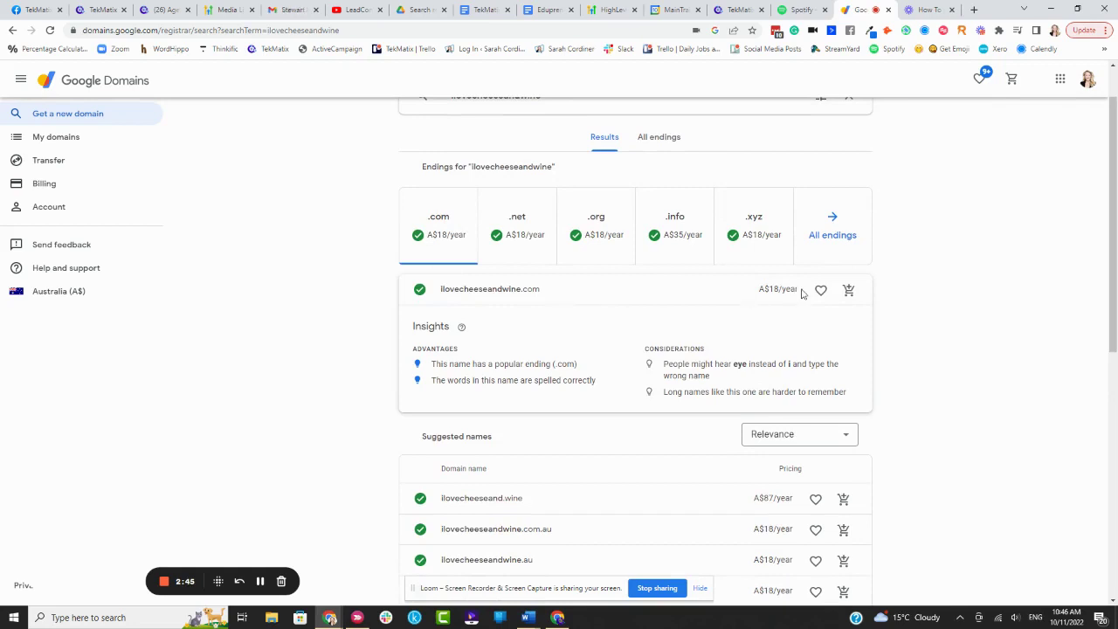
drag(801, 293, 747, 289)
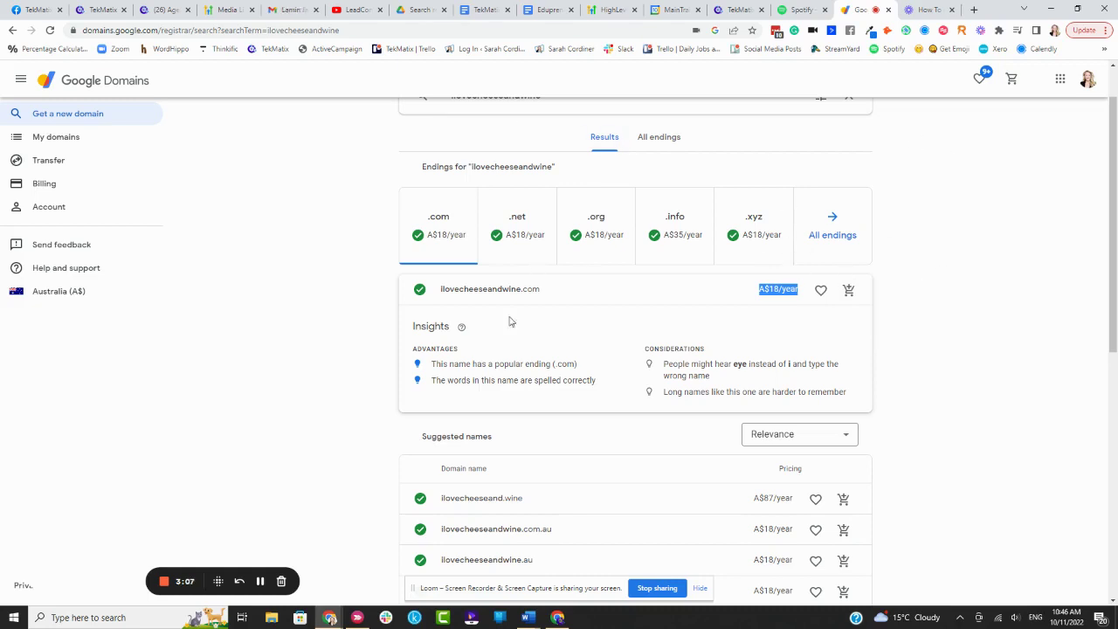
scroll(943, 246, up, 1)
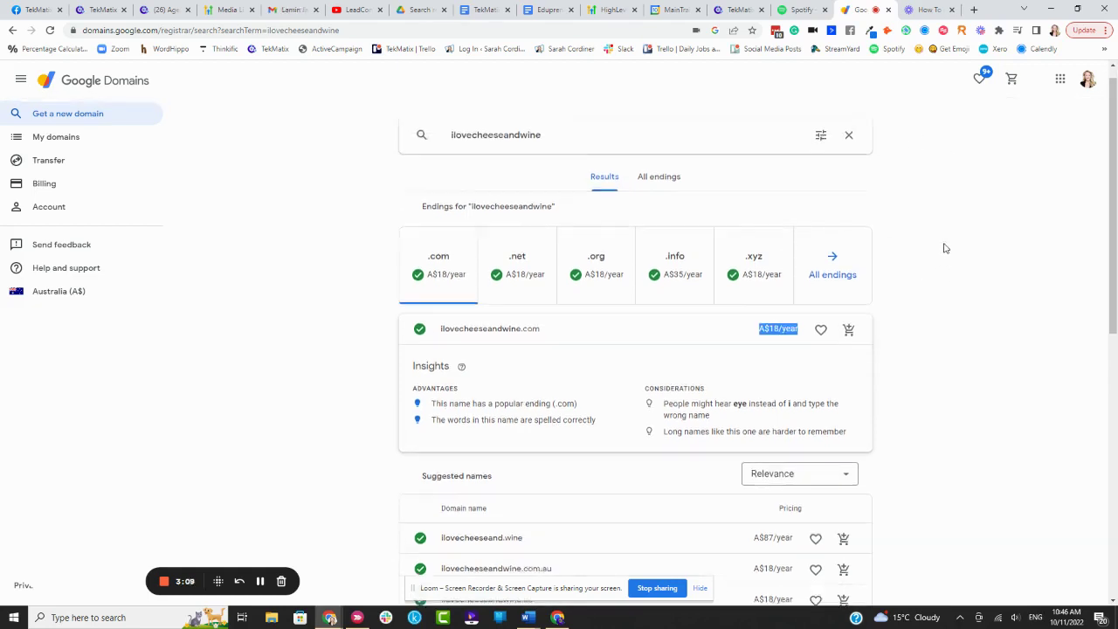
scroll(943, 247, down, 2)
click(849, 232)
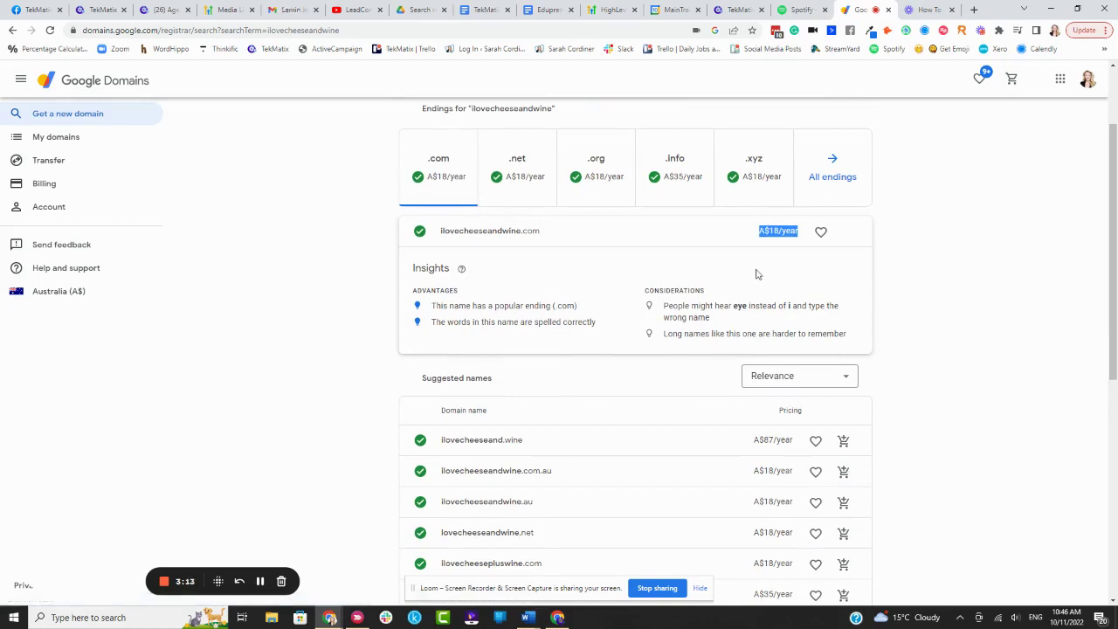
Step: Review the cart: ilovecheeseandwine.com, A$18/year, privacy protection and auto-renew on
click(1012, 77)
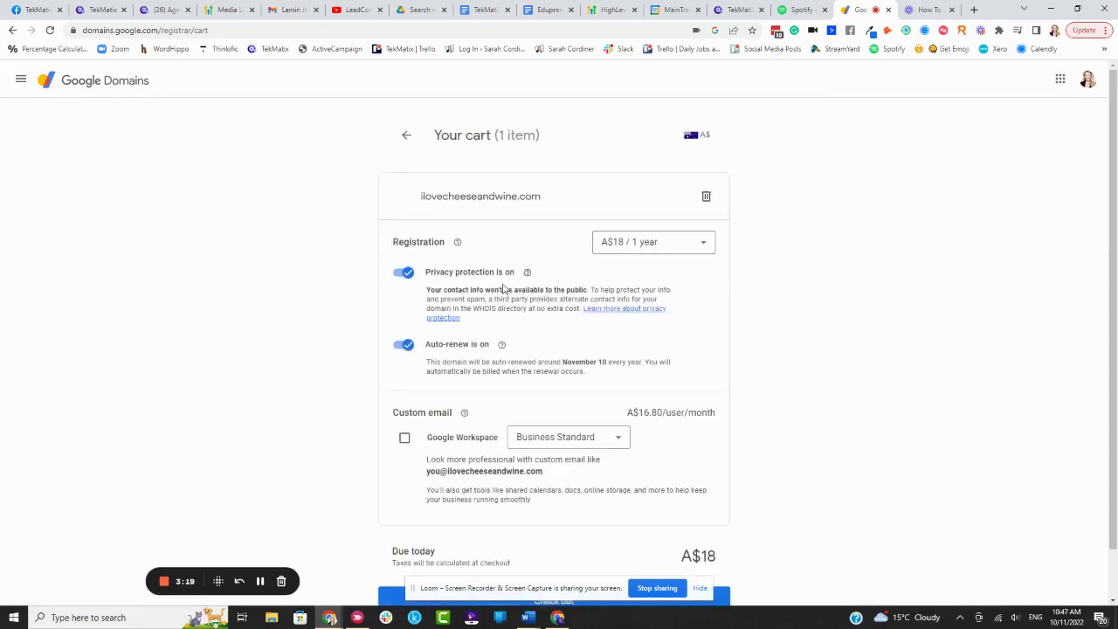
scroll(502, 289, down, 1)
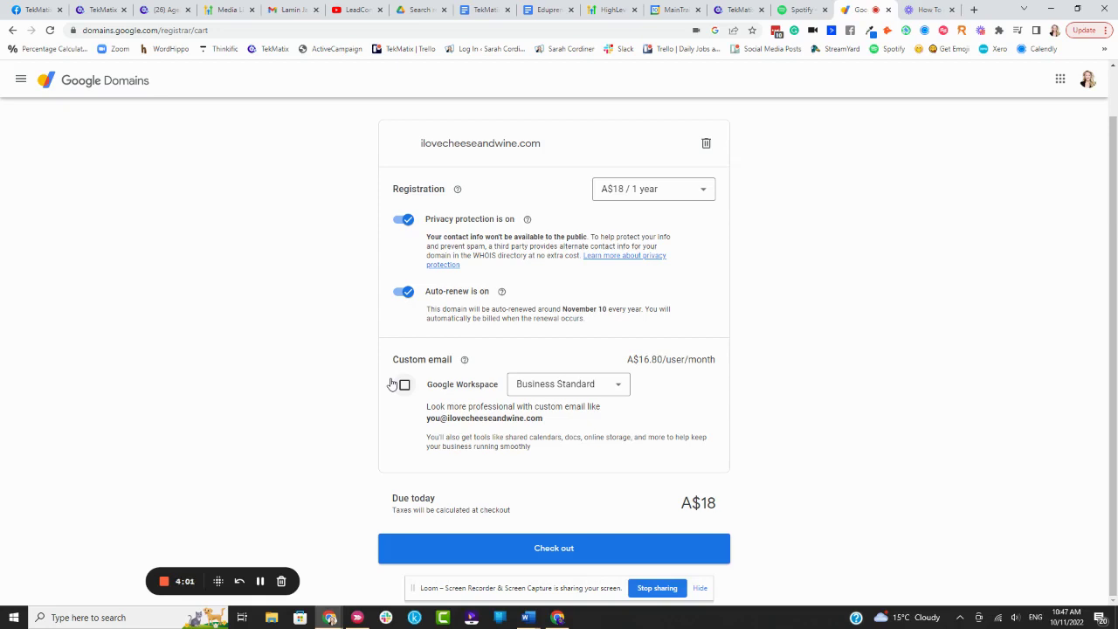
Step: Buy ilovecheeseandwine.com and review its overview, renewing November 10, 2023
click(566, 548)
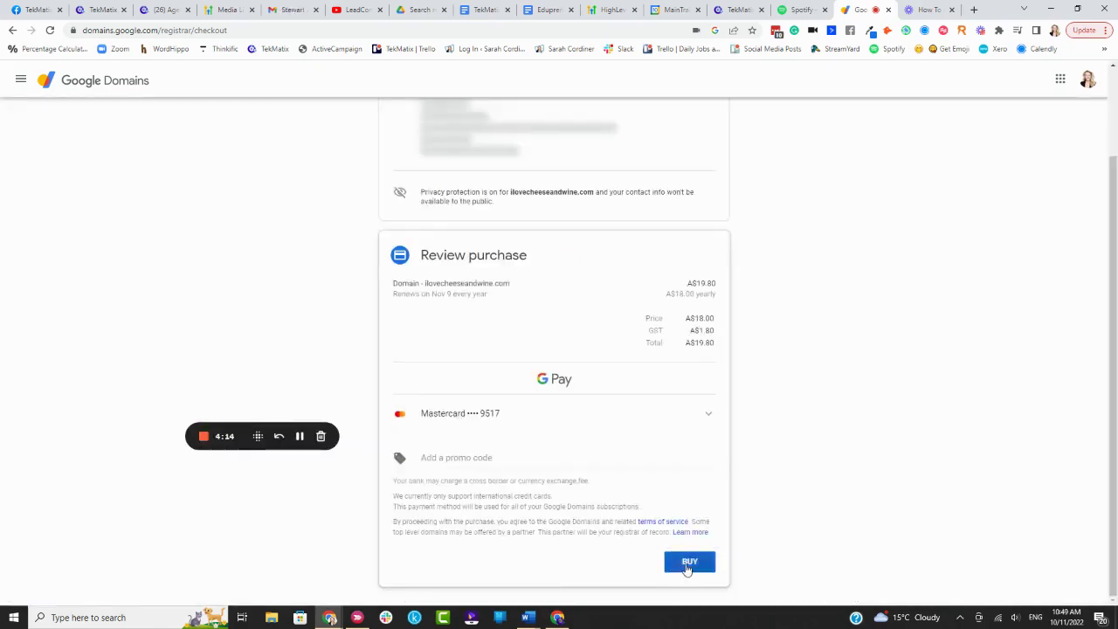
click(687, 565)
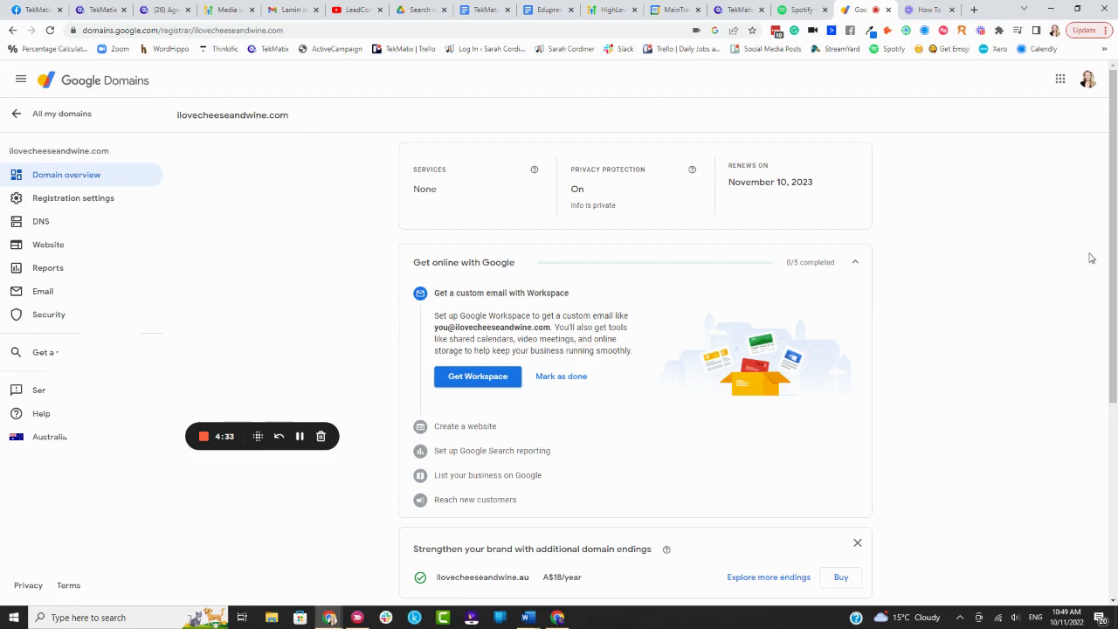
scroll(1056, 276, down, 3)
scroll(1052, 276, up, 3)
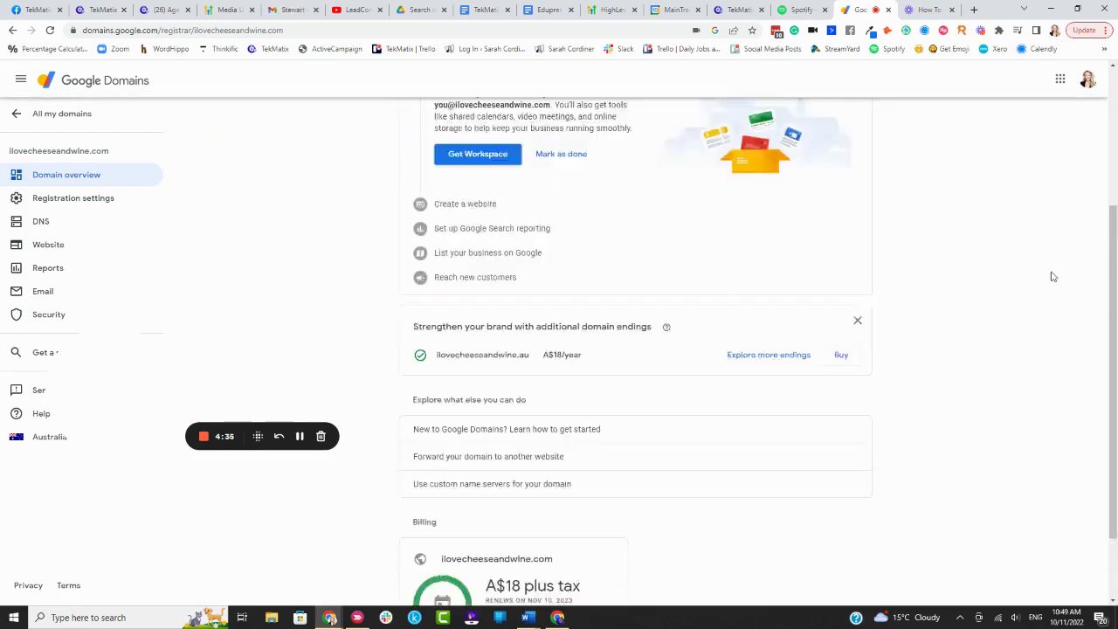
scroll(1053, 276, down, 3)
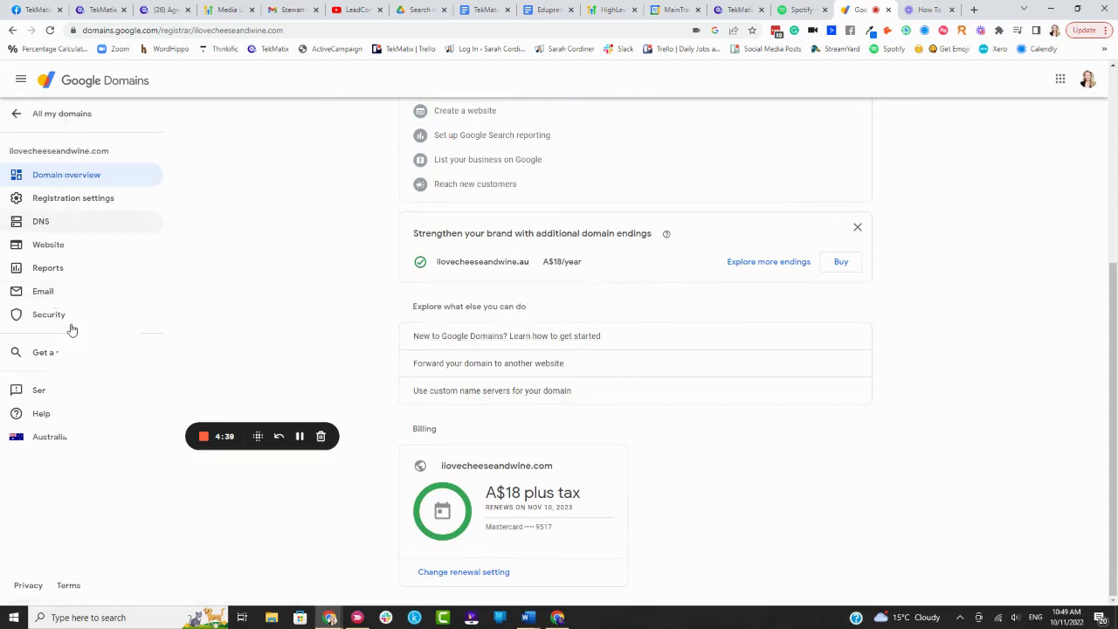
scroll(44, 218, up, 3)
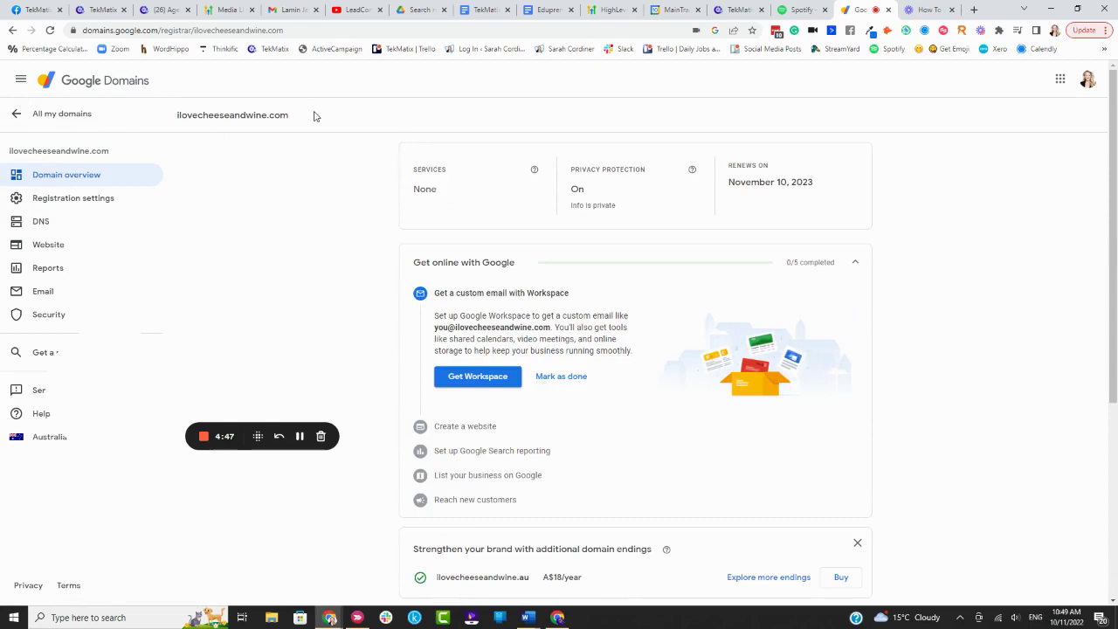
Step: Add an email forwarding alias to the recipient's mailbox and resend its verification email
click(52, 291)
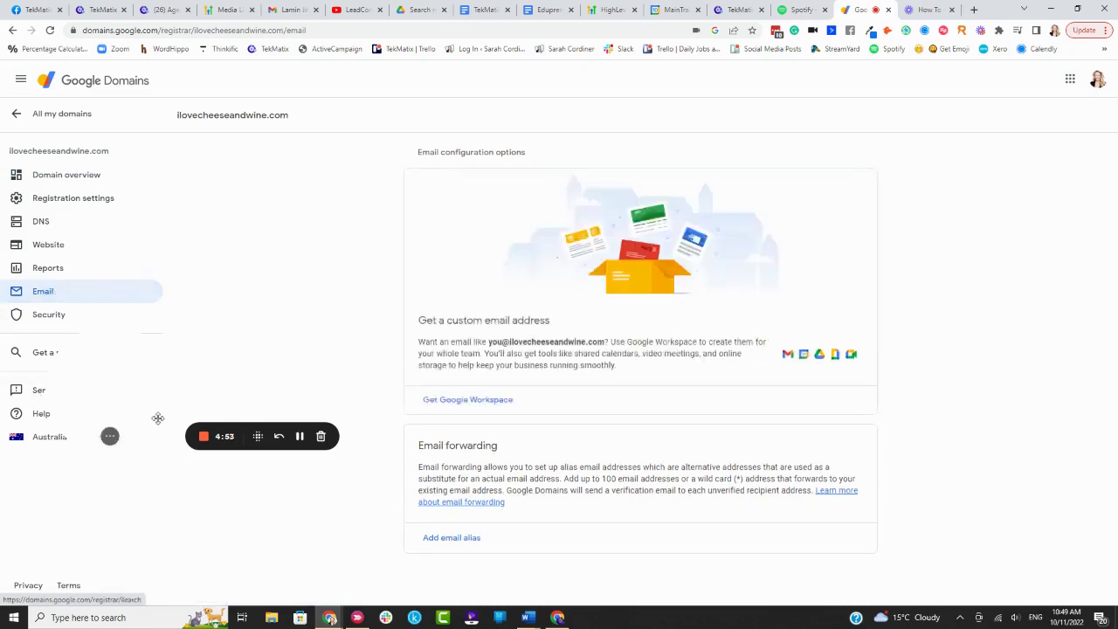
drag(127, 468, 130, 509)
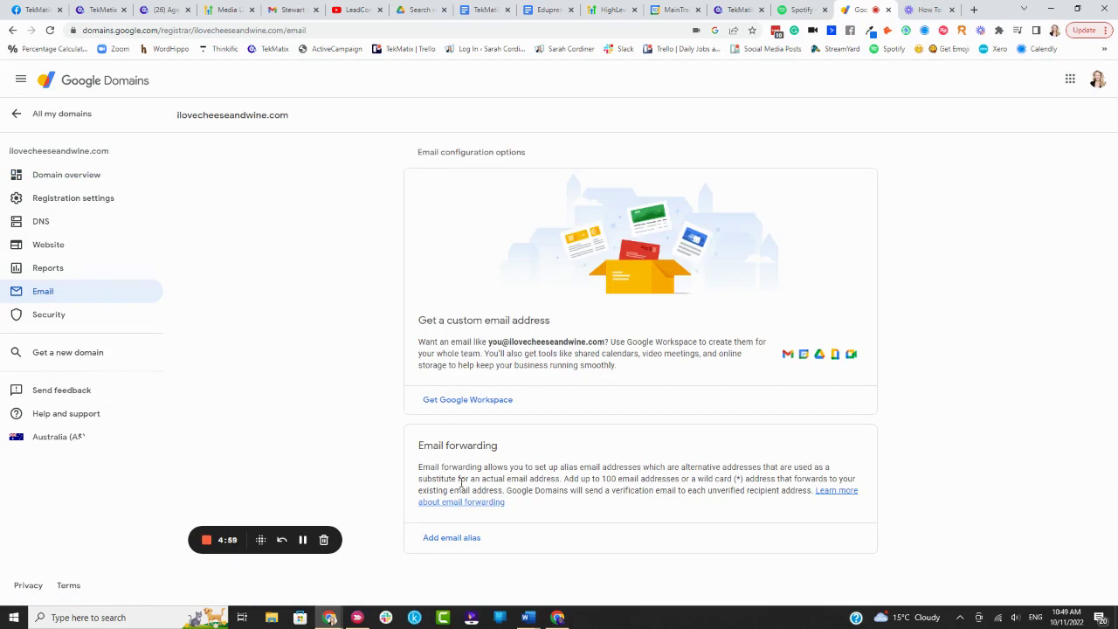
click(450, 537)
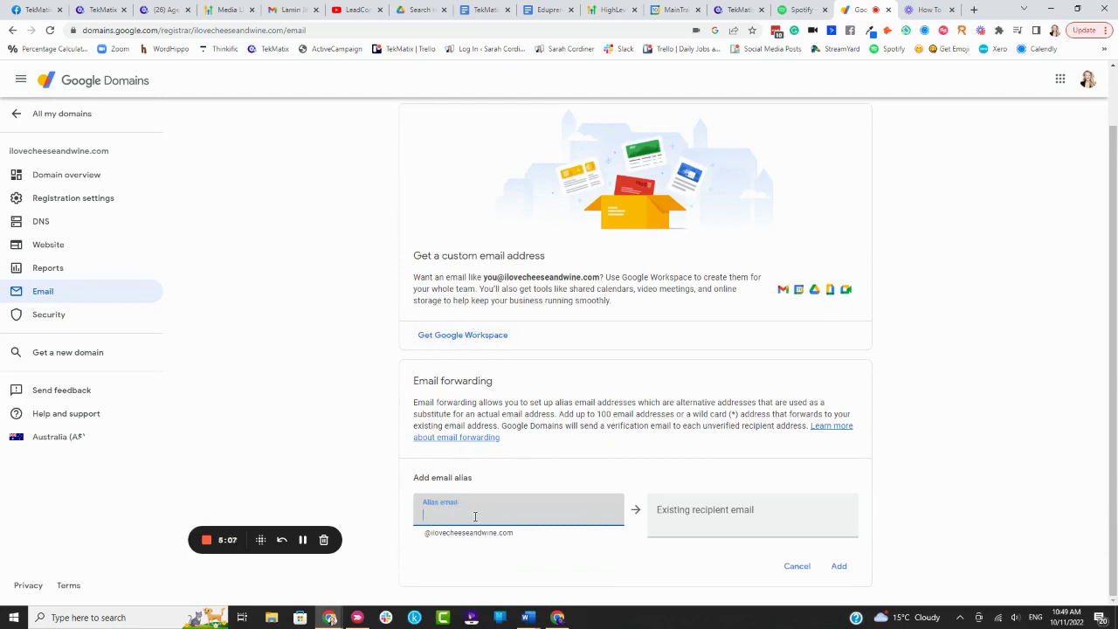
click(689, 512)
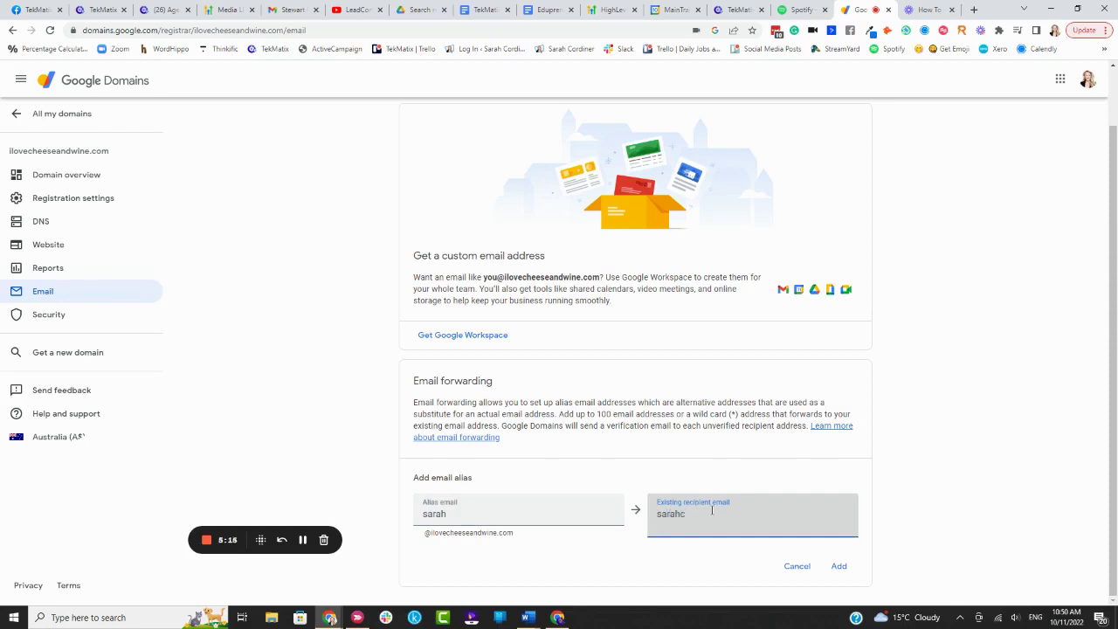
click(838, 566)
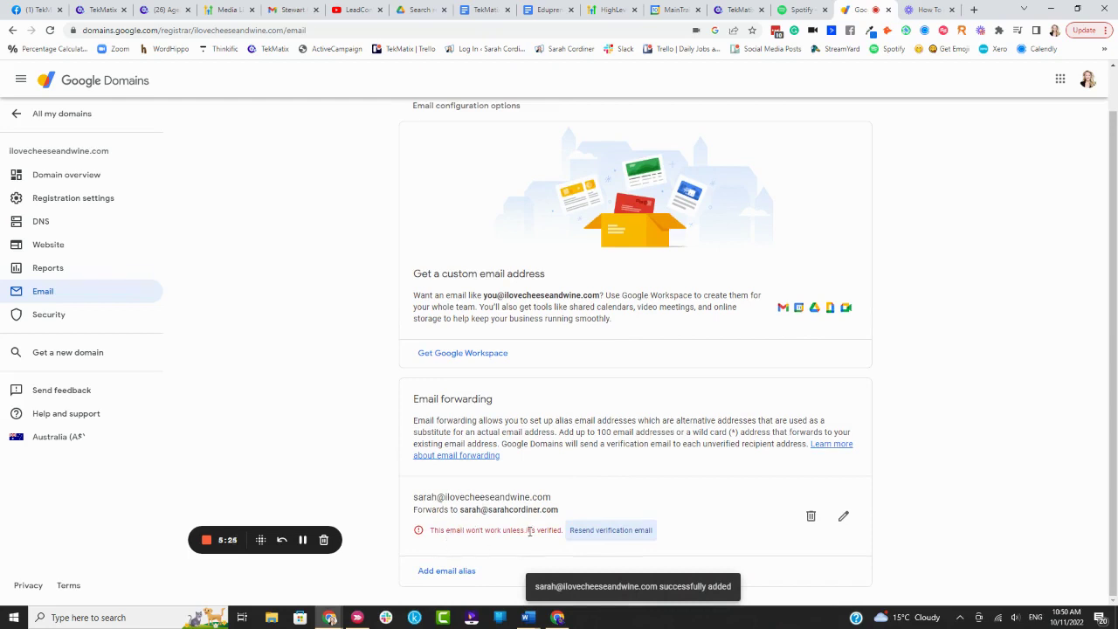
click(603, 535)
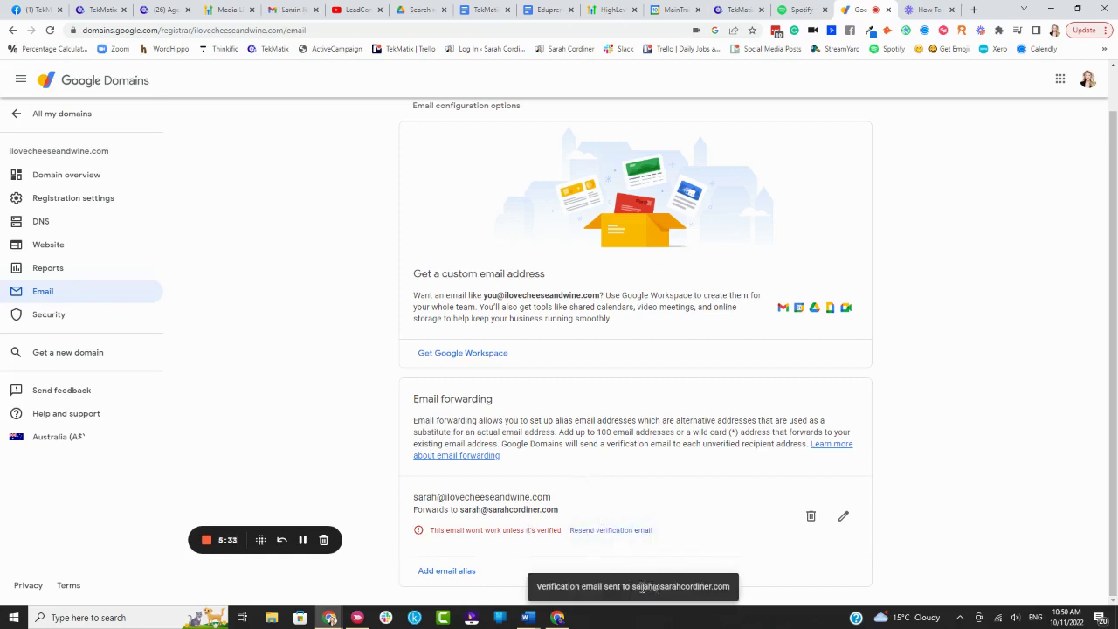
drag(632, 586, 730, 586)
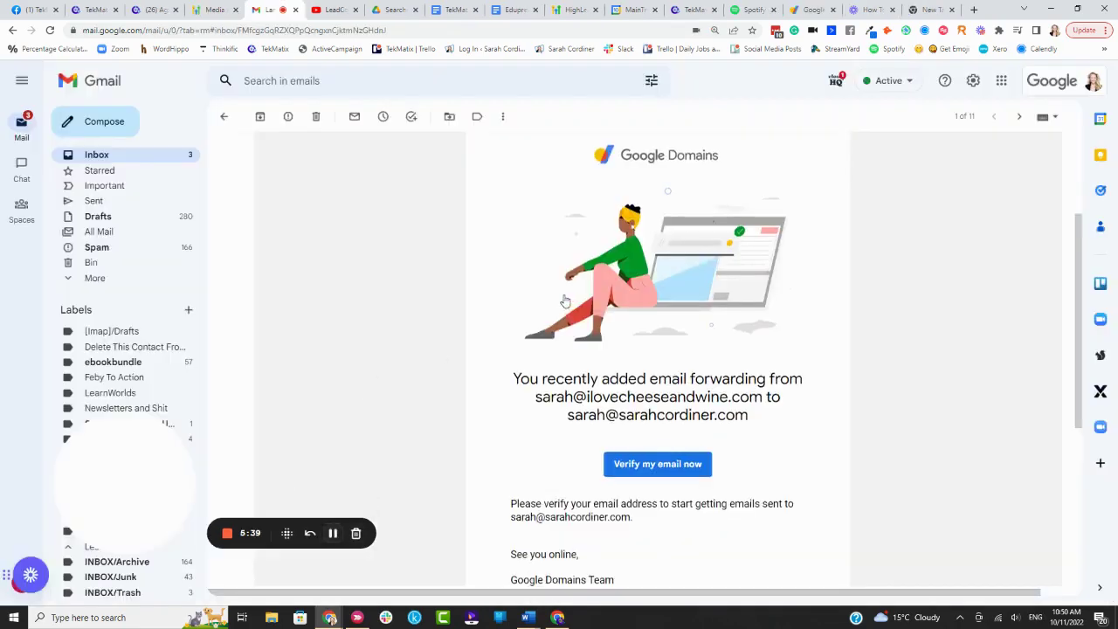
Step: Verify the forwarding address from the Gmail verification message, returning to the domain overview
scroll(317, 187, up, 2)
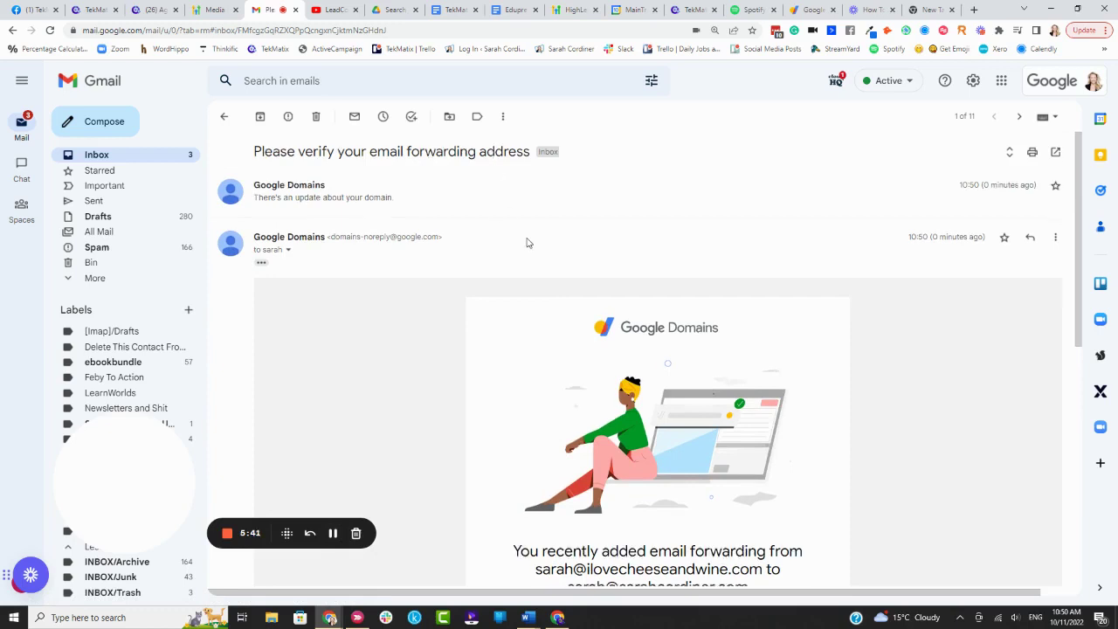
scroll(612, 340, down, 3)
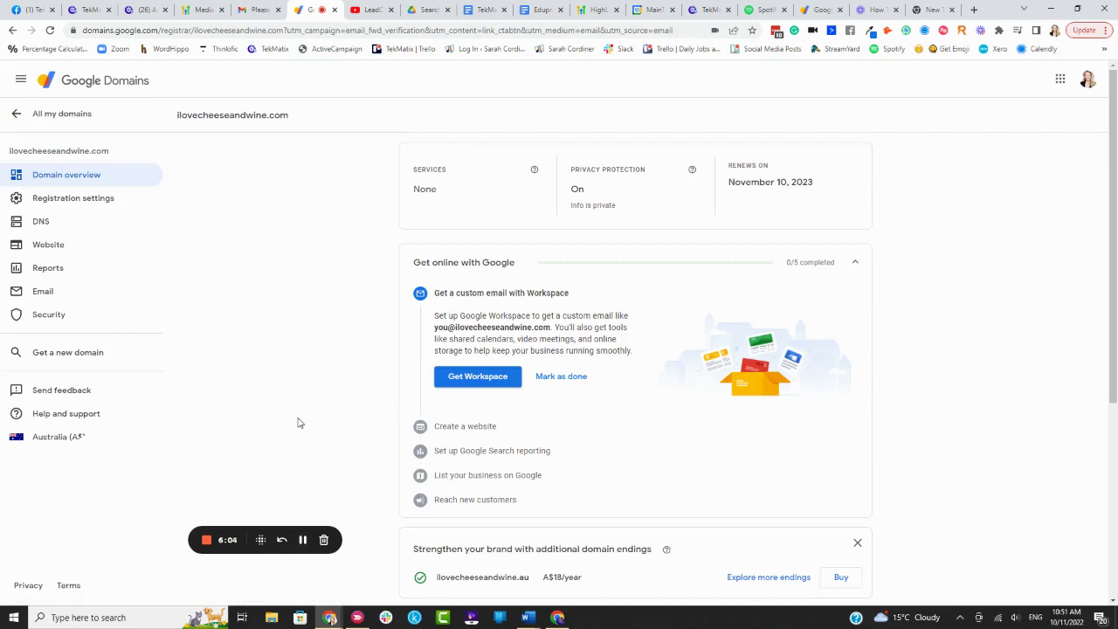
Step: Check the ilovecheeseandwine.com Email page lists the new forwarding alias
scroll(454, 446, down, 2)
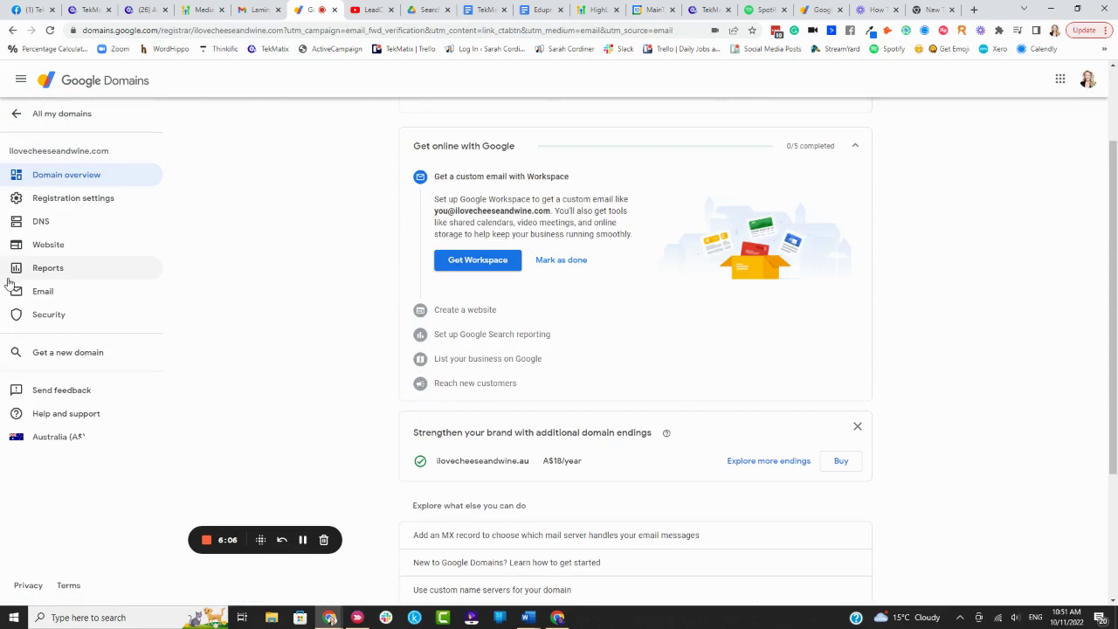
click(55, 291)
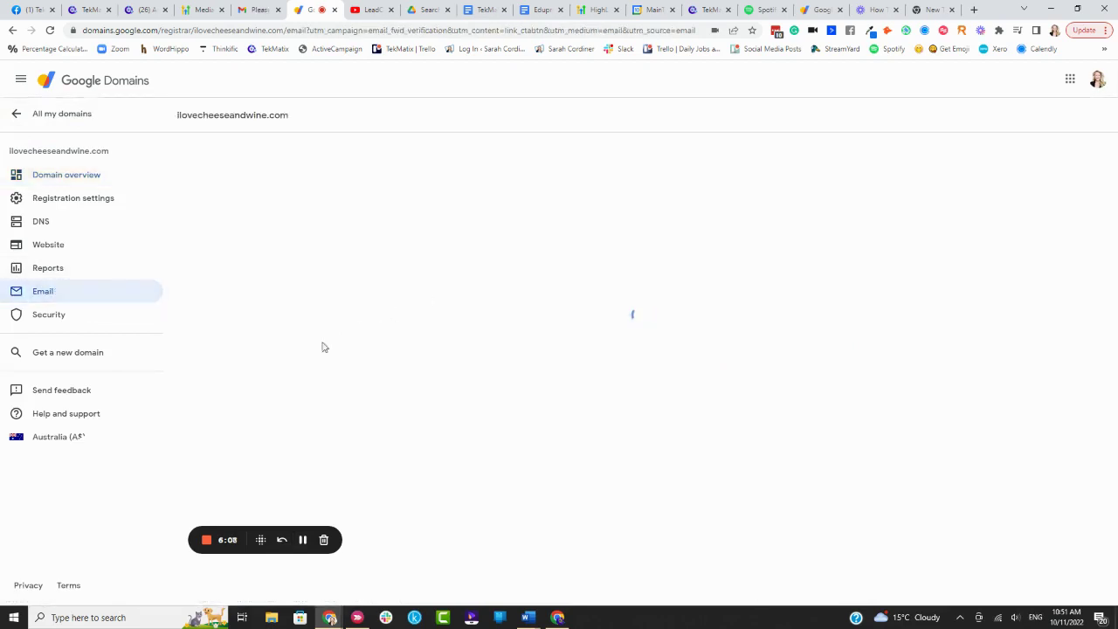
scroll(546, 331, down, 1)
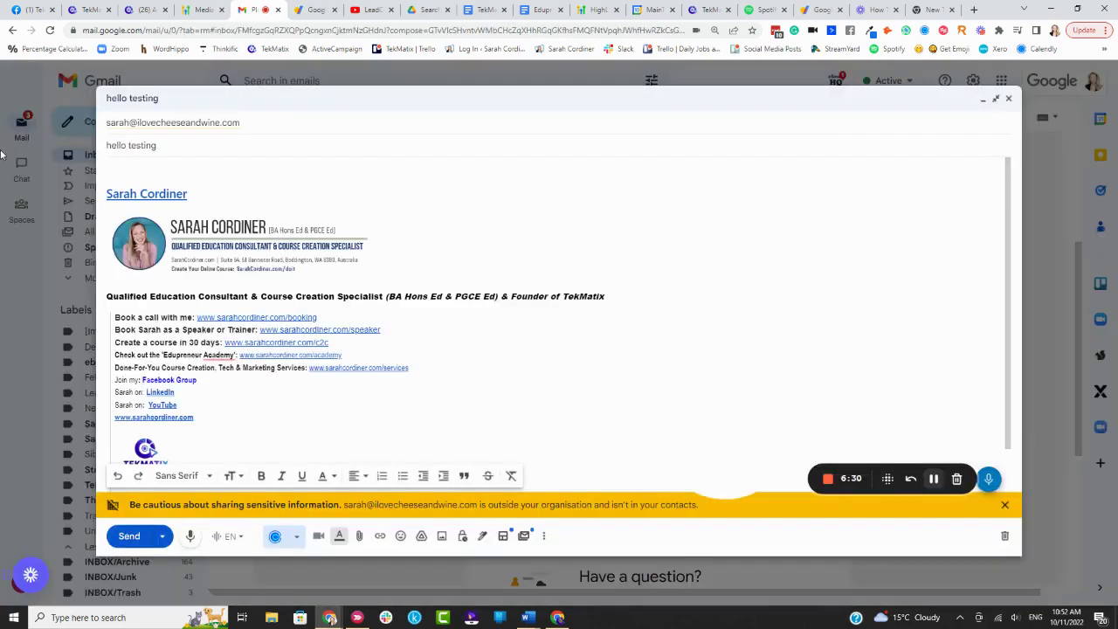
Step: Send the 'hello testing' email with a short body to the new domain alias
click(317, 121)
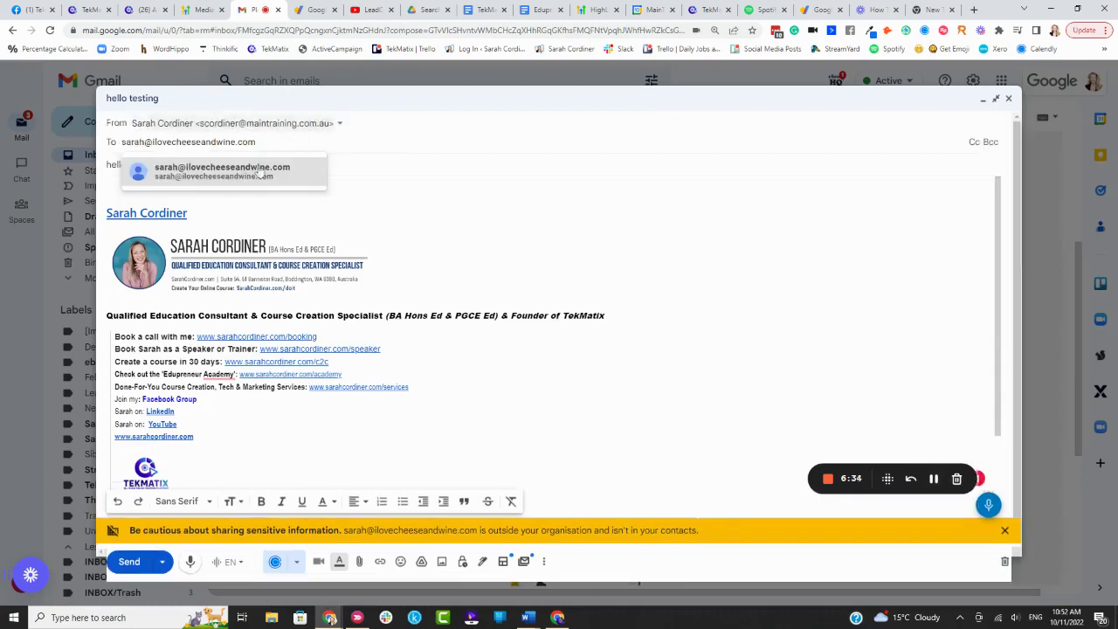
click(429, 214)
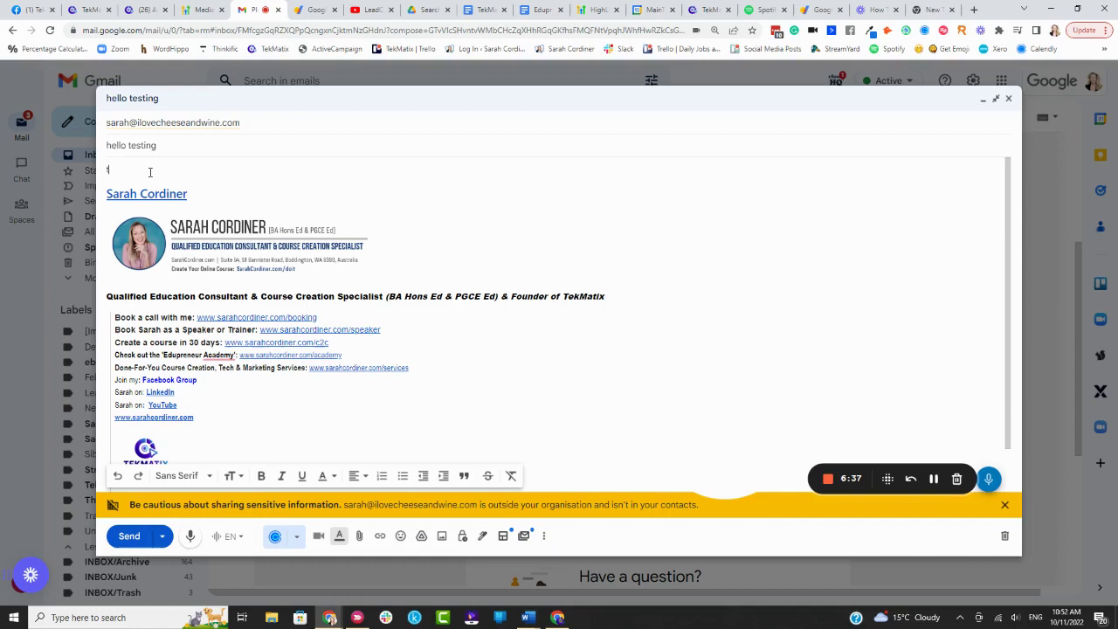
text(etsig)
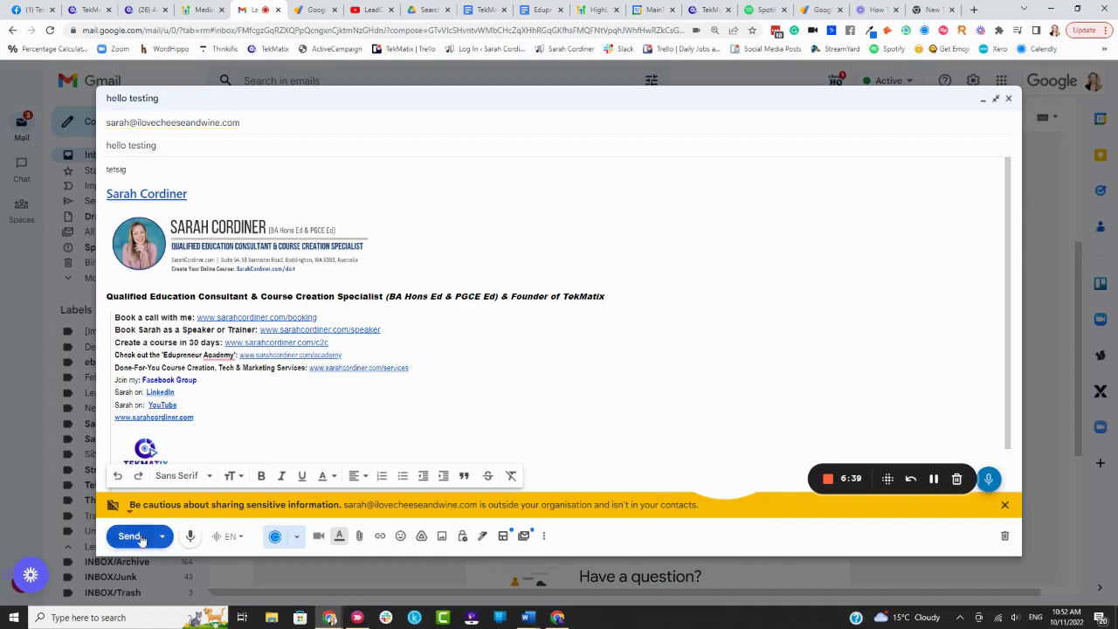
click(129, 535)
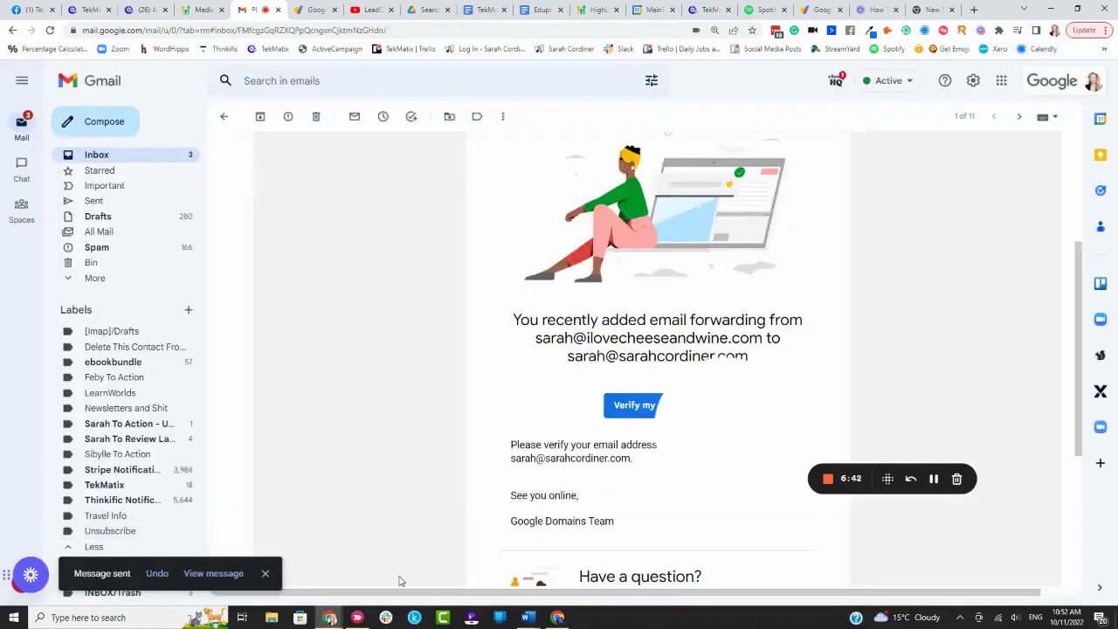
click(934, 479)
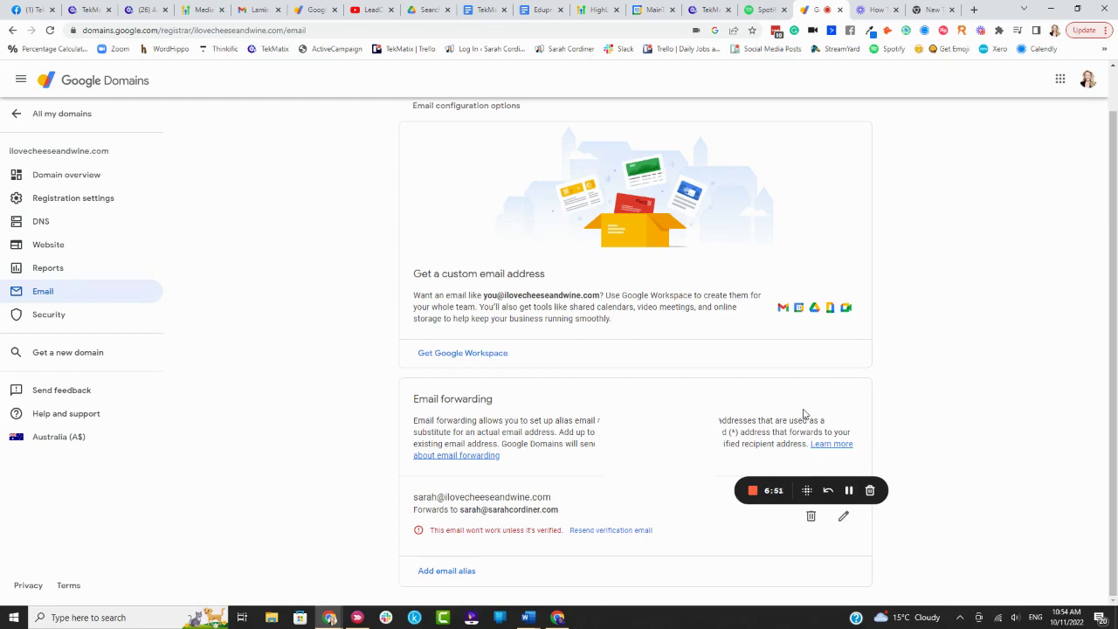
scroll(88, 244, up, 2)
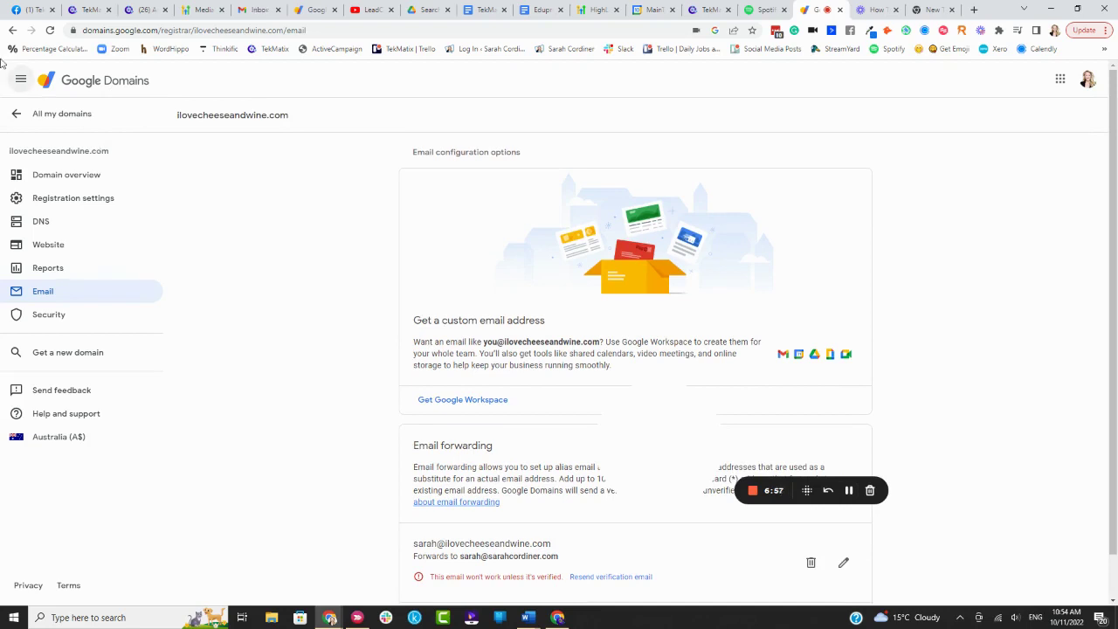
click(86, 11)
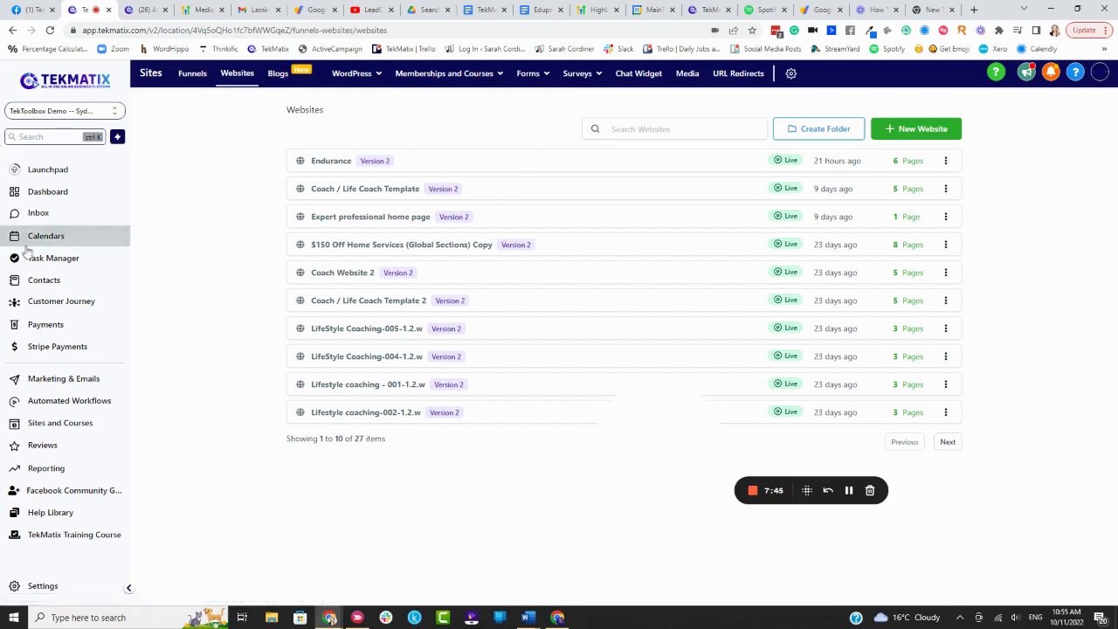
Step: Visit the TekMatix Inbox, then the Dashboard showing opportunities, pipeline value and conversion rate
click(36, 212)
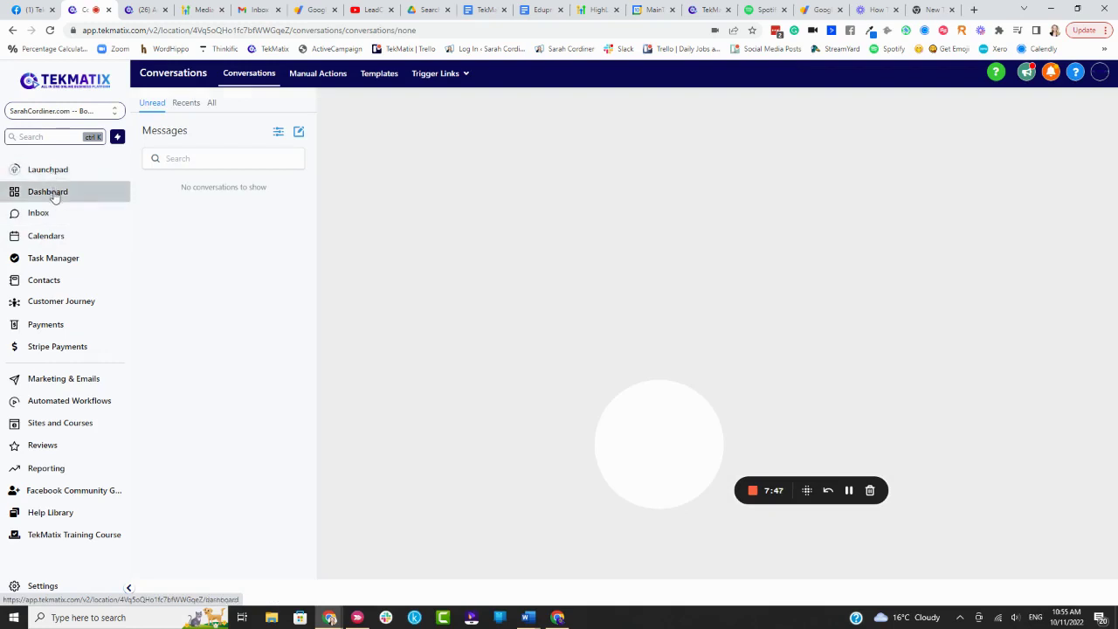
click(52, 194)
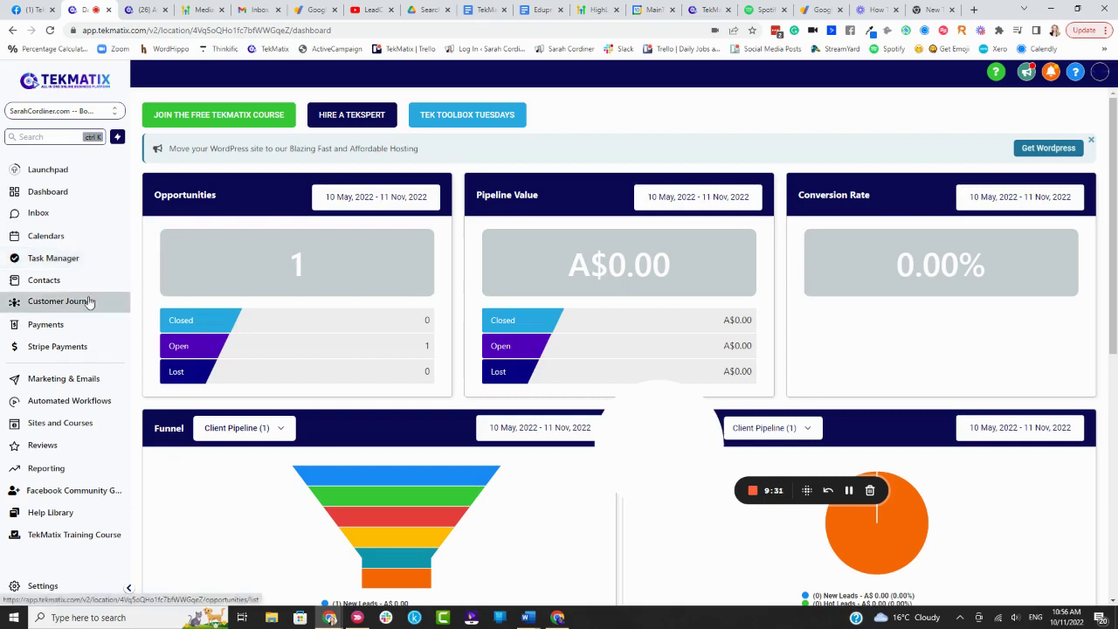
Step: Under Sites and Courses > Websites, start a New Website from the Template Library
click(59, 423)
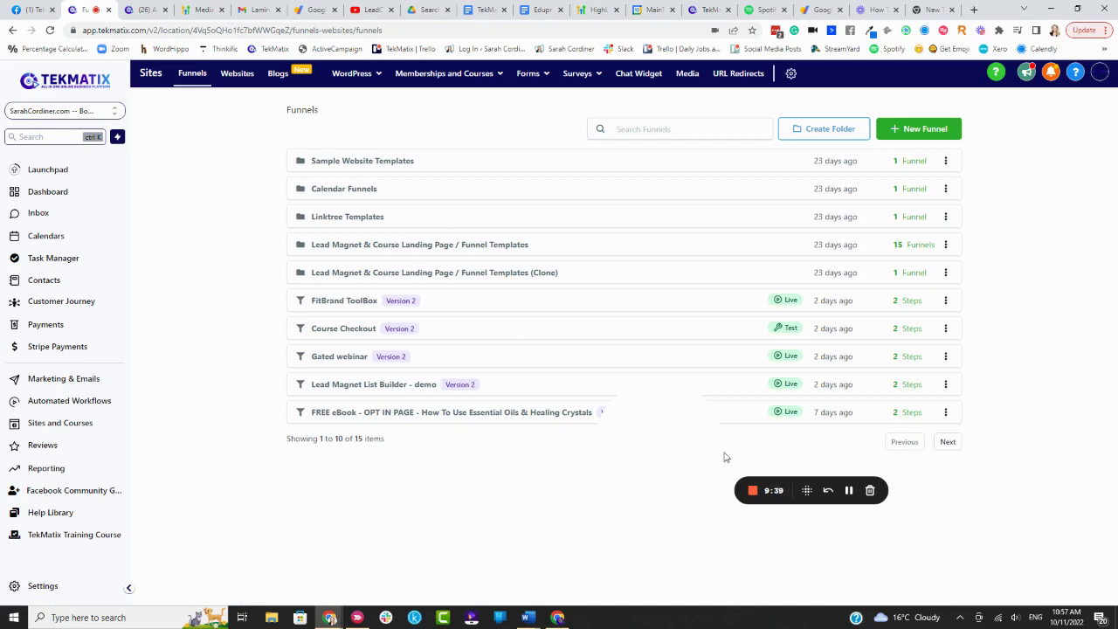
drag(667, 447, 242, 493)
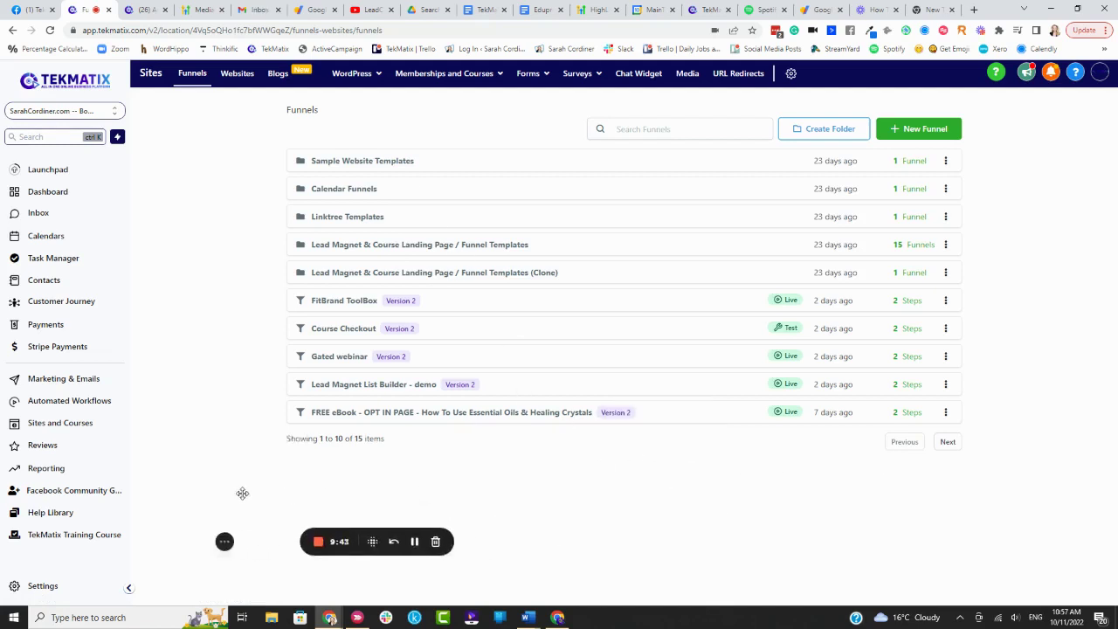
click(238, 80)
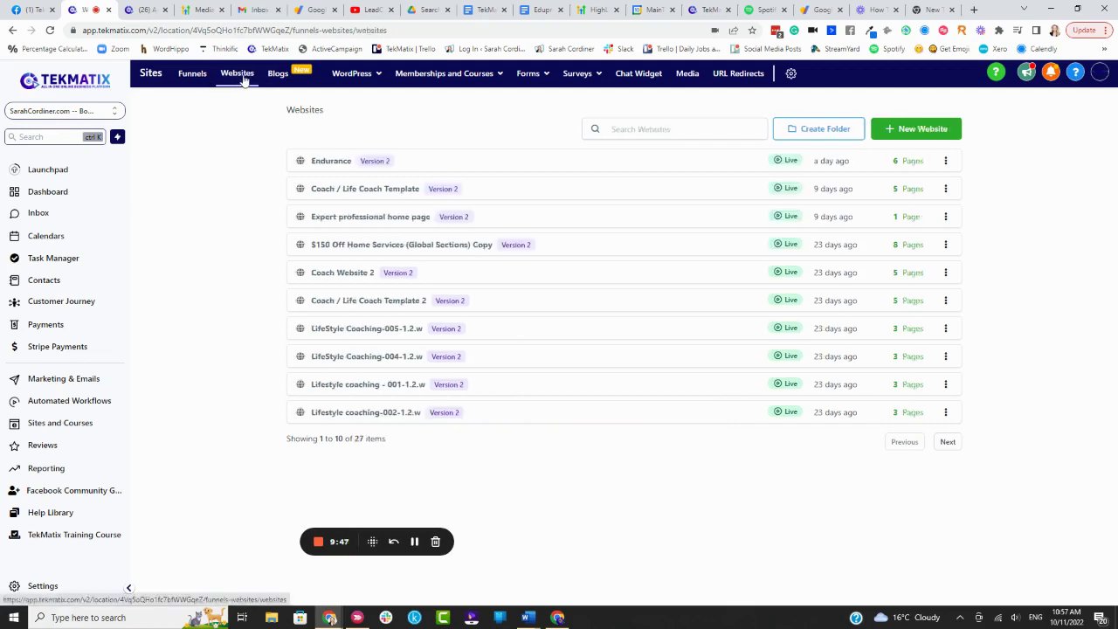
click(905, 131)
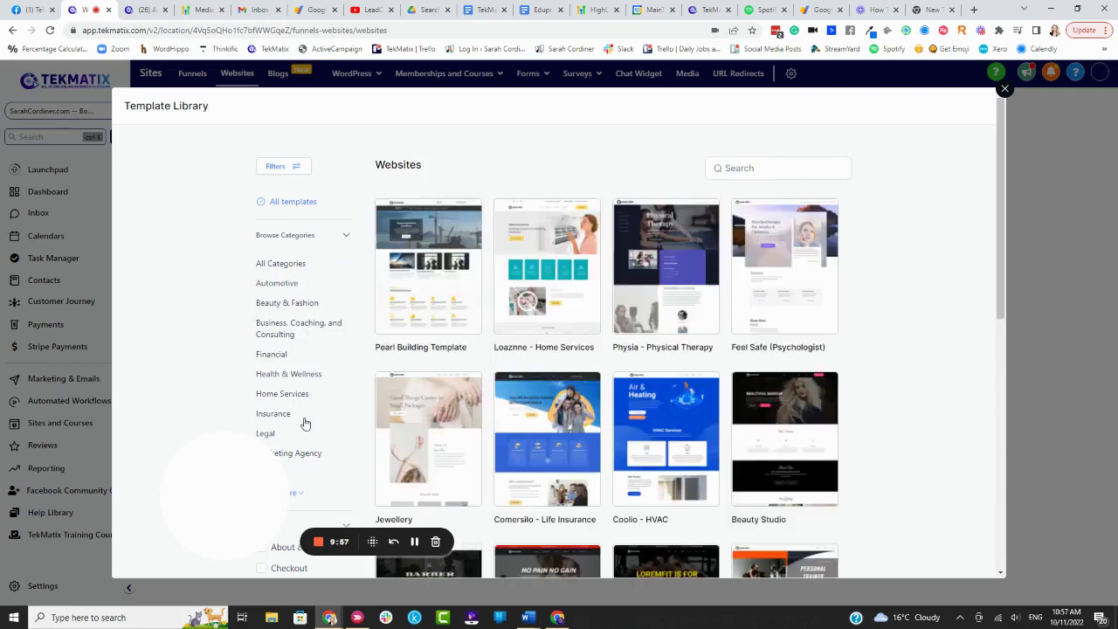
Step: Filter templates to Beauty & Fashion and browse results like Jewellery, Beauty Studio and Barber
drag(241, 486, 195, 504)
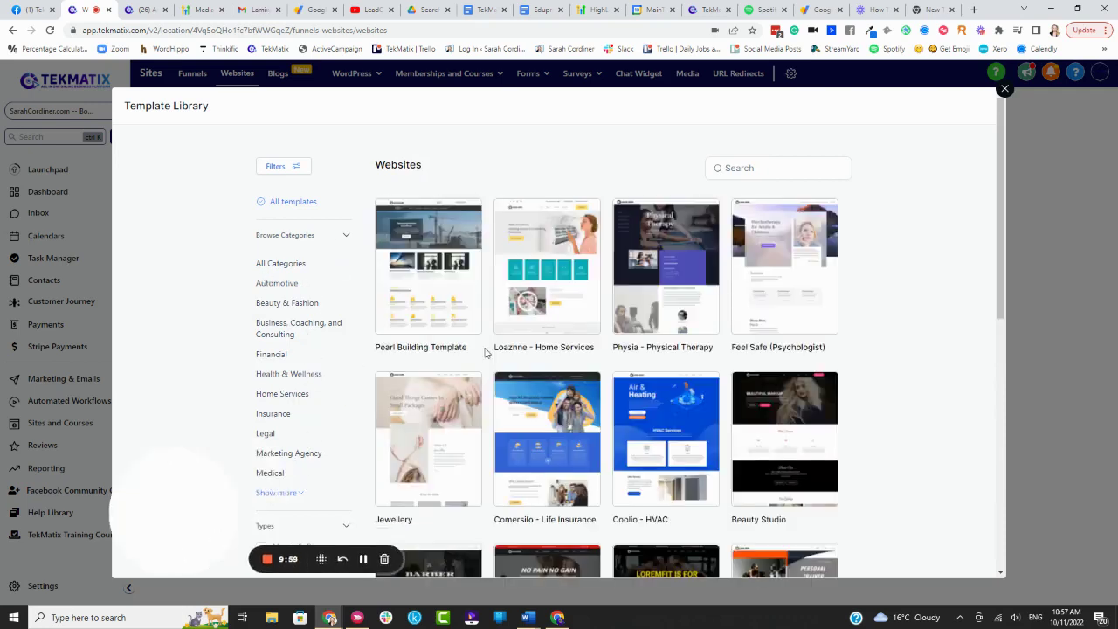
click(303, 308)
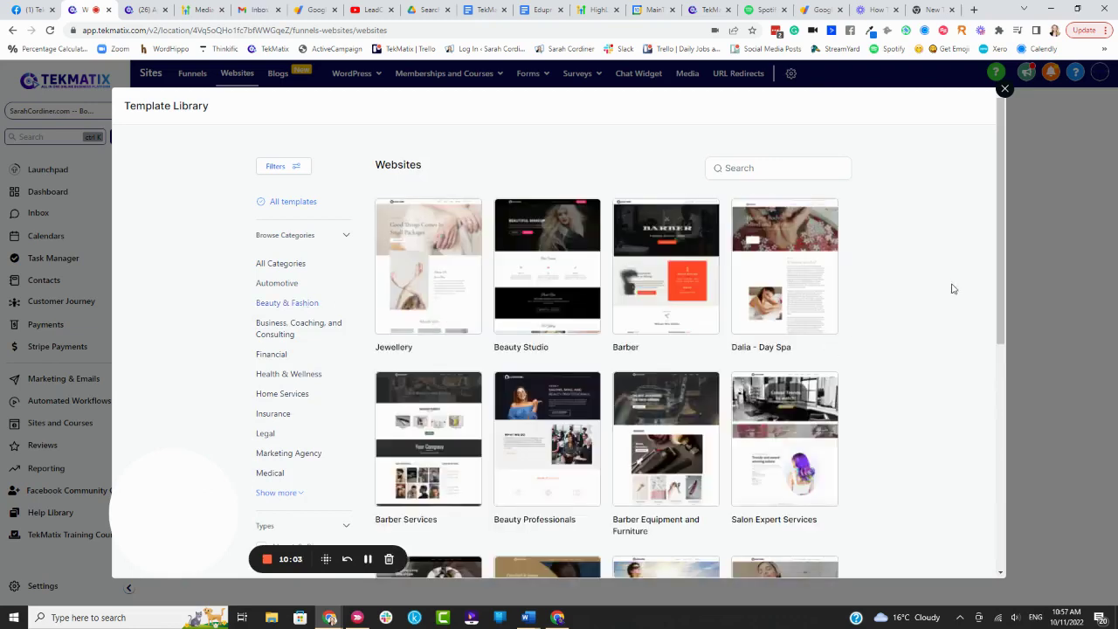
scroll(885, 310, down, 3)
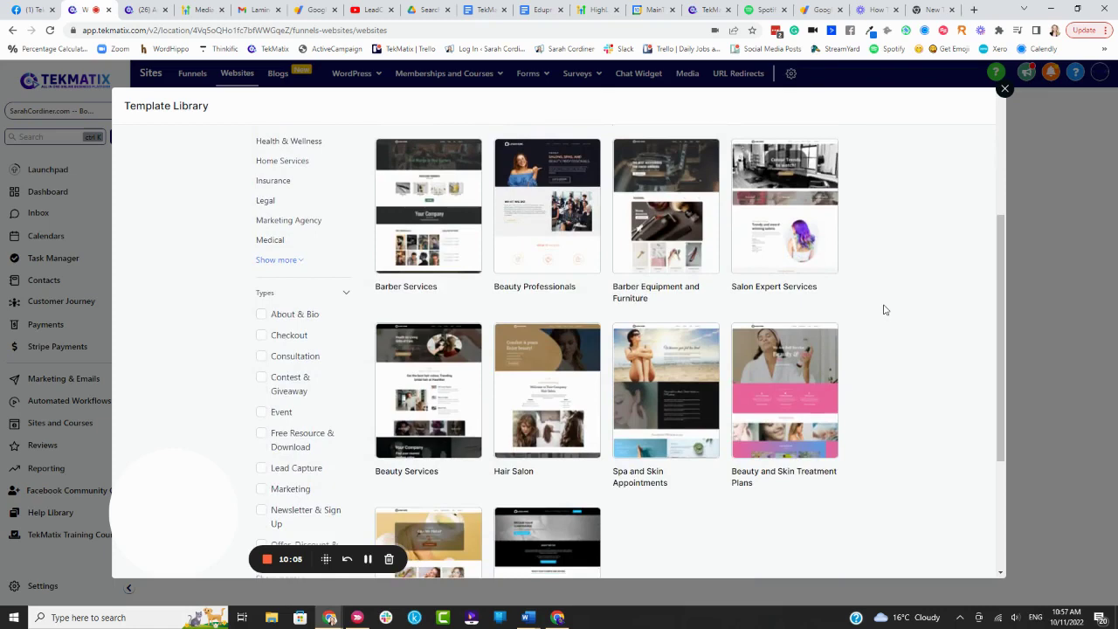
scroll(885, 310, down, 3)
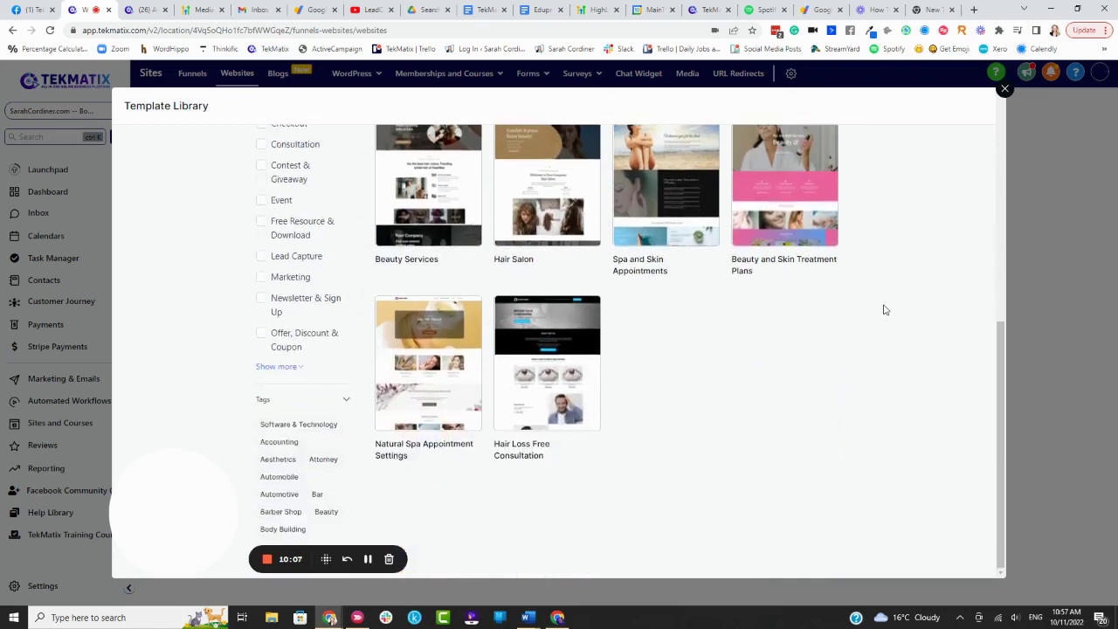
scroll(884, 310, up, 2)
scroll(885, 310, up, 2)
scroll(885, 310, up, 2)
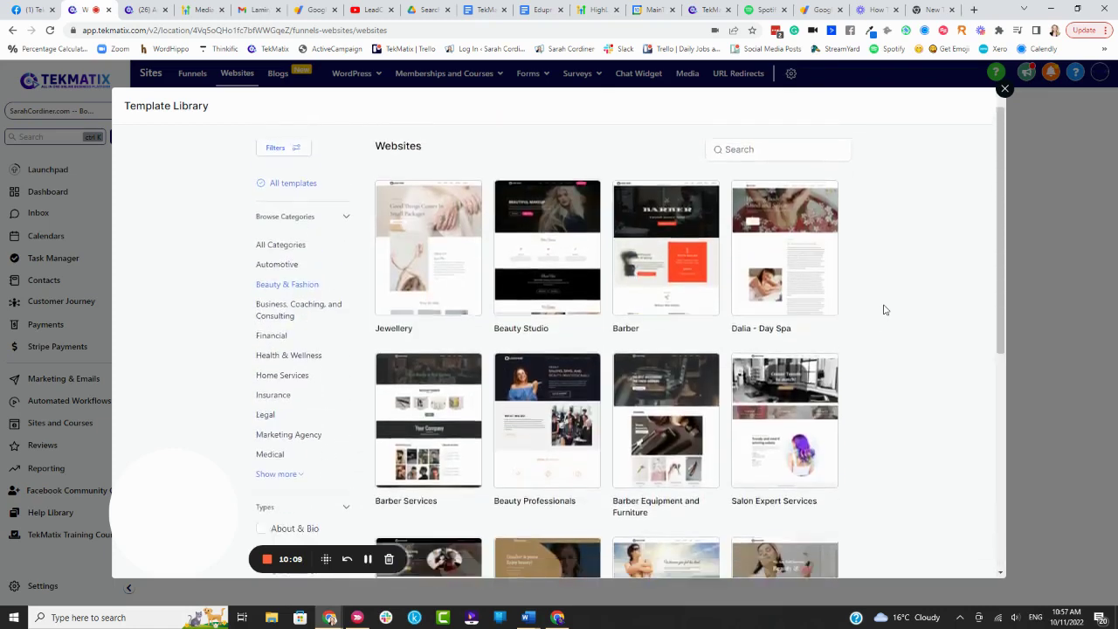
scroll(885, 310, down, 1)
scroll(885, 310, up, 1)
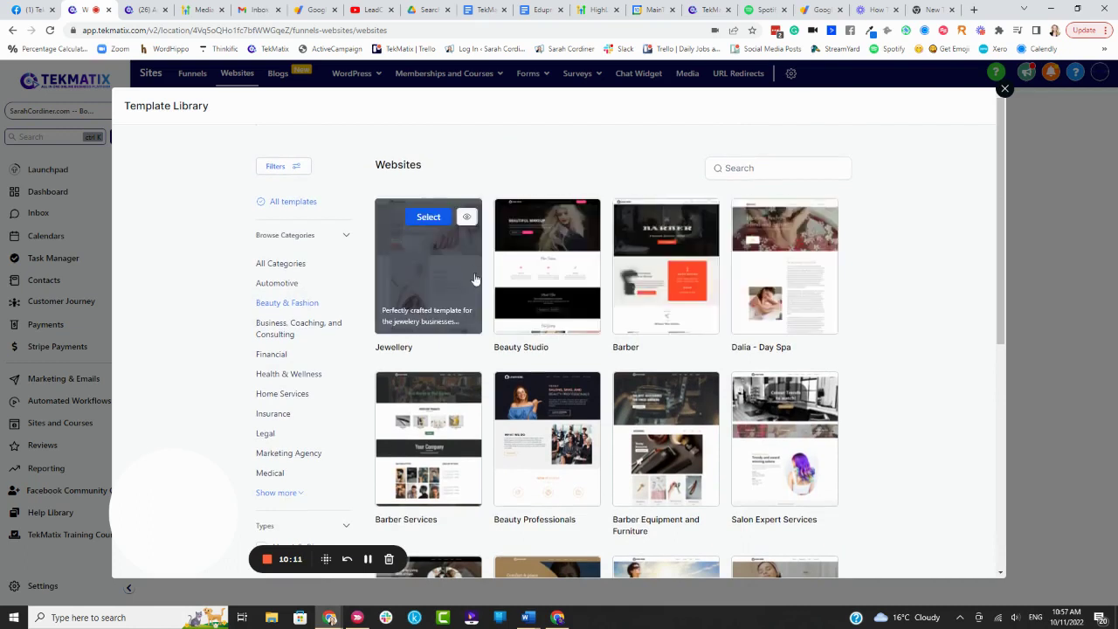
Step: Select the Jewellery template, accept its usage terms and get the template
click(430, 218)
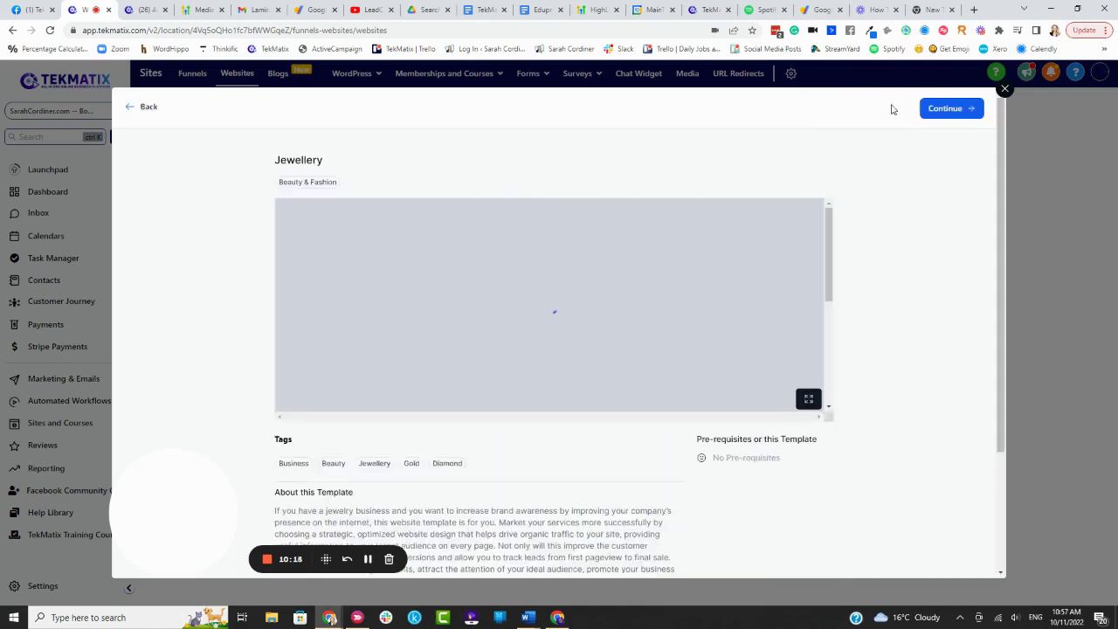
click(939, 110)
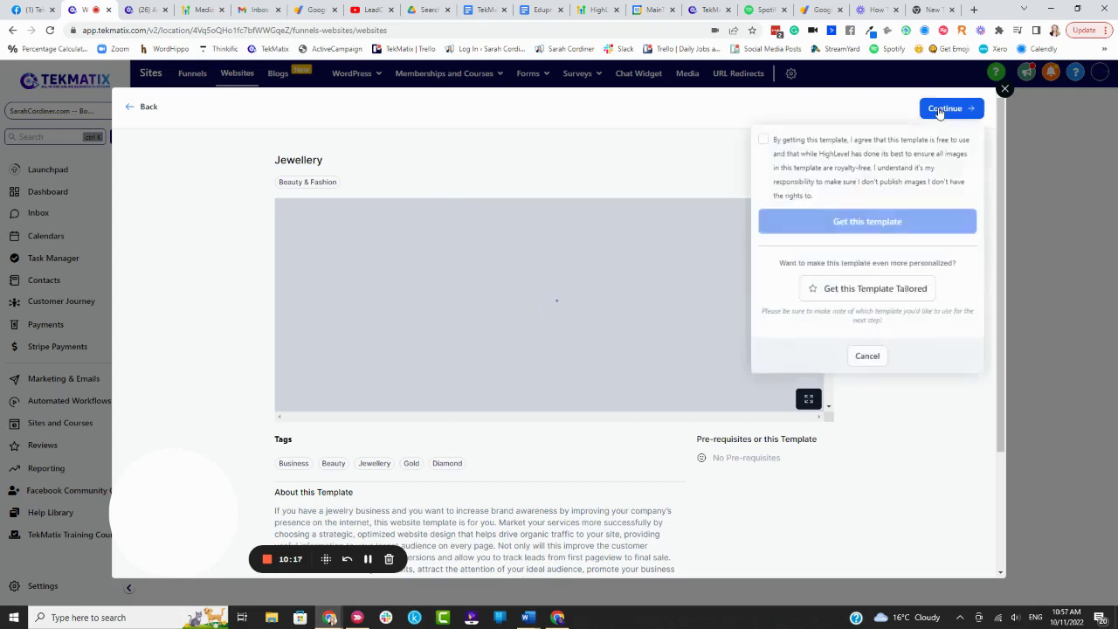
click(762, 141)
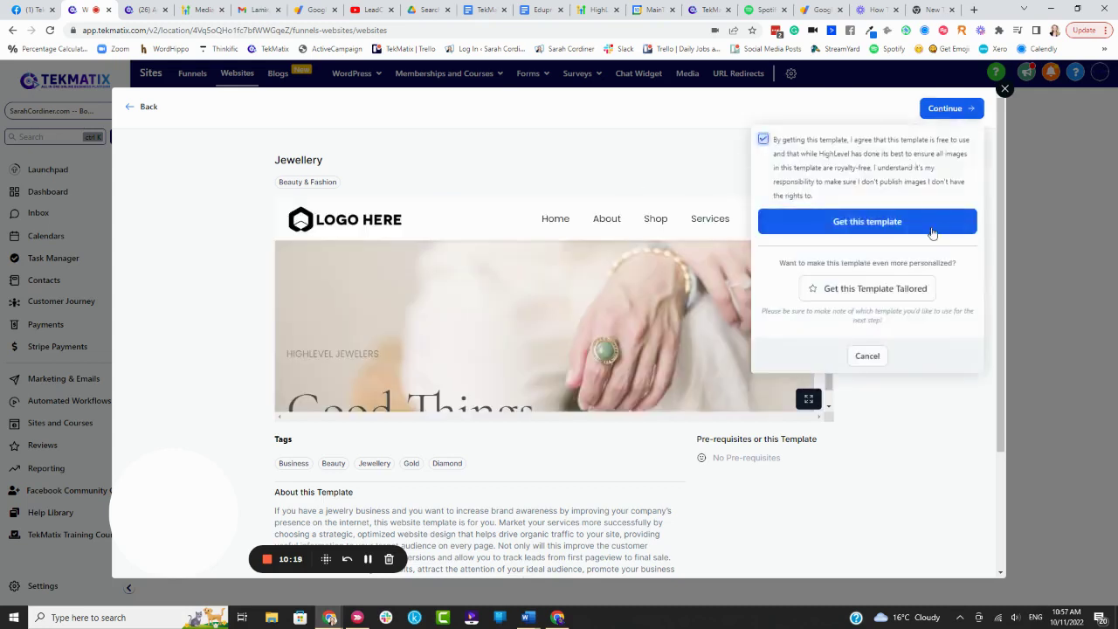
click(857, 222)
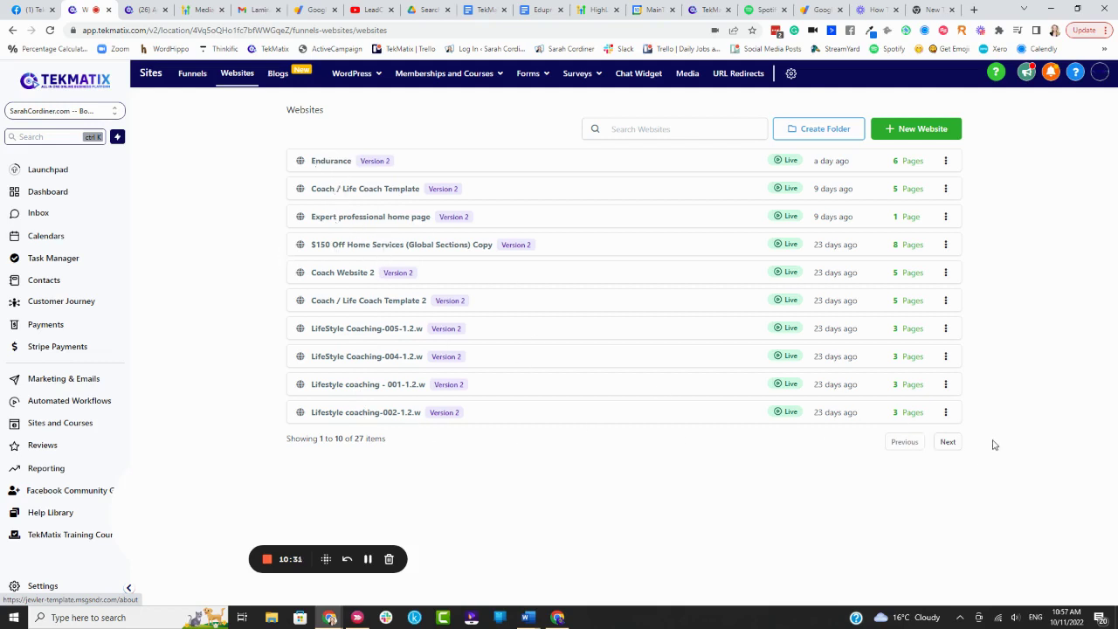
Step: Page through the Websites list and open the new Jewler website's pages
click(948, 443)
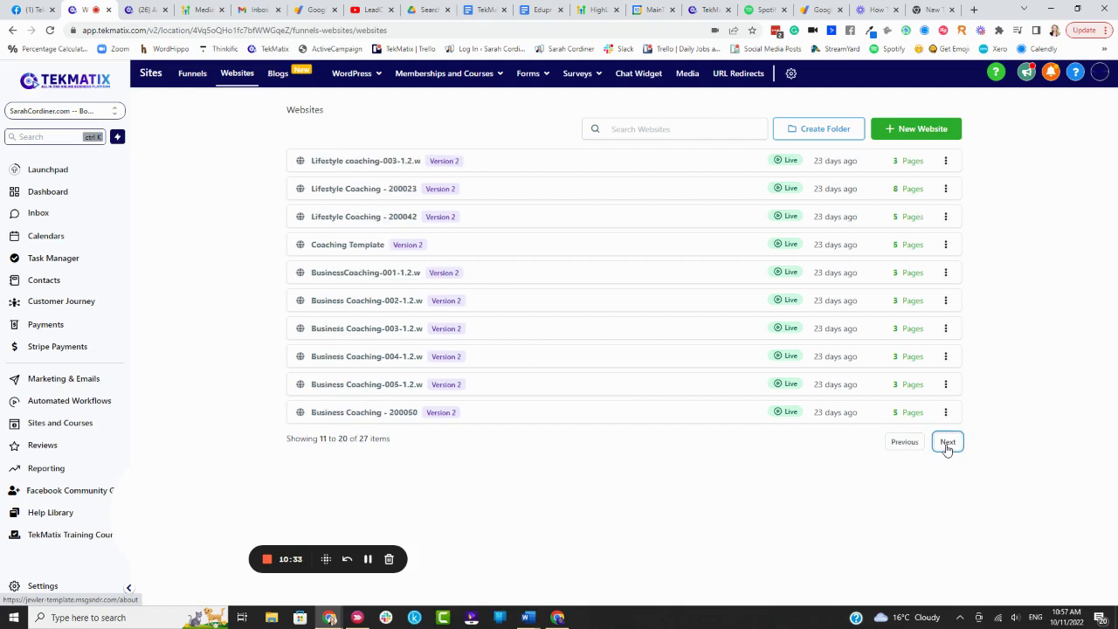
click(905, 442)
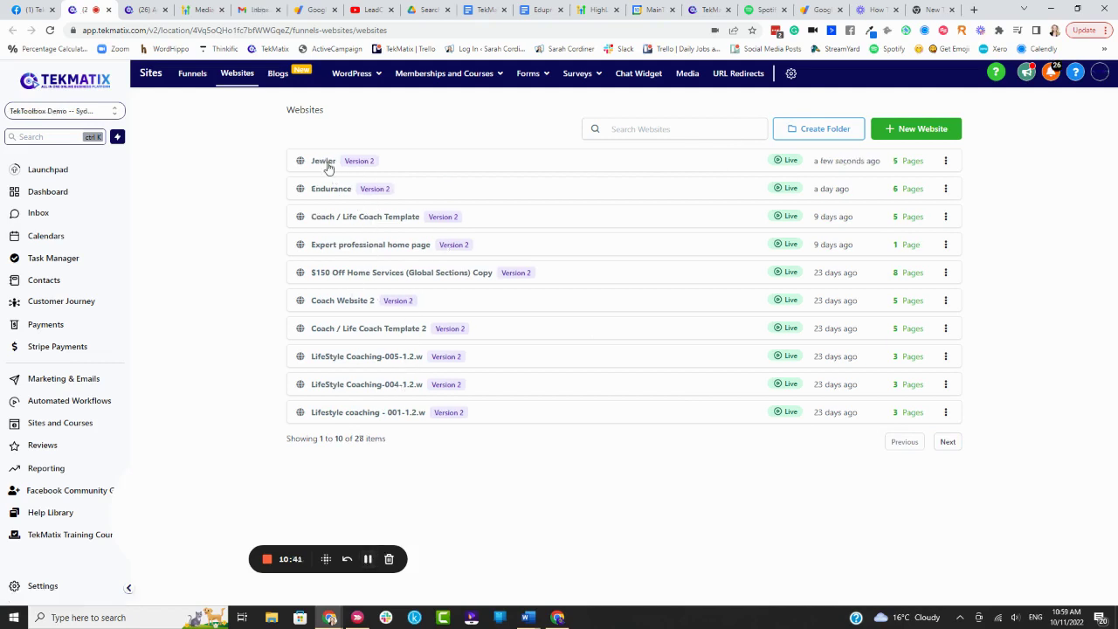
click(325, 162)
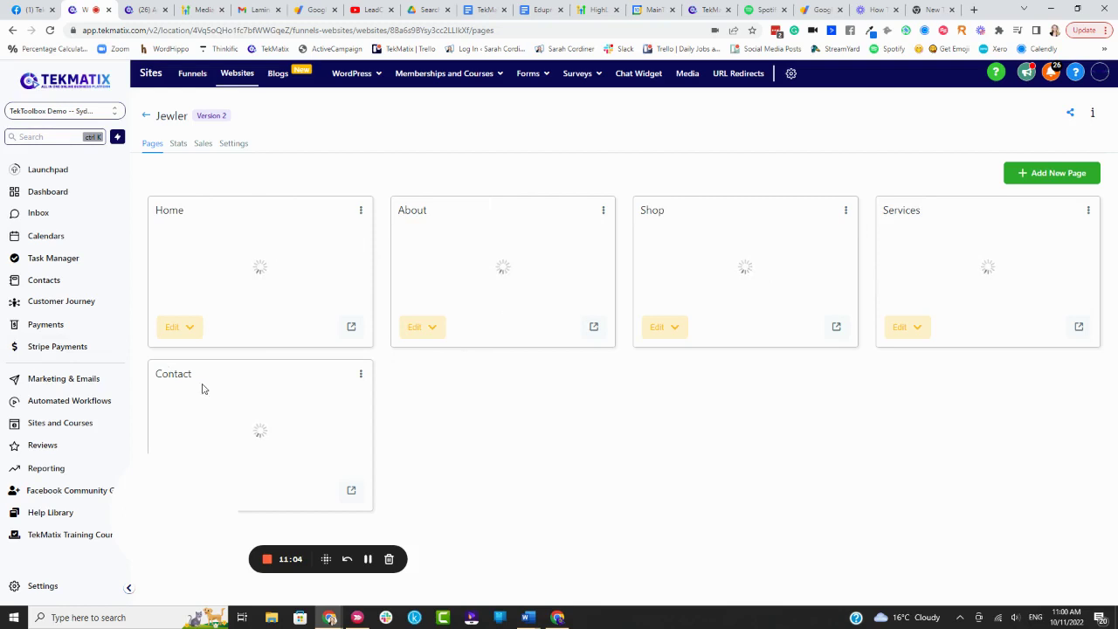
click(234, 144)
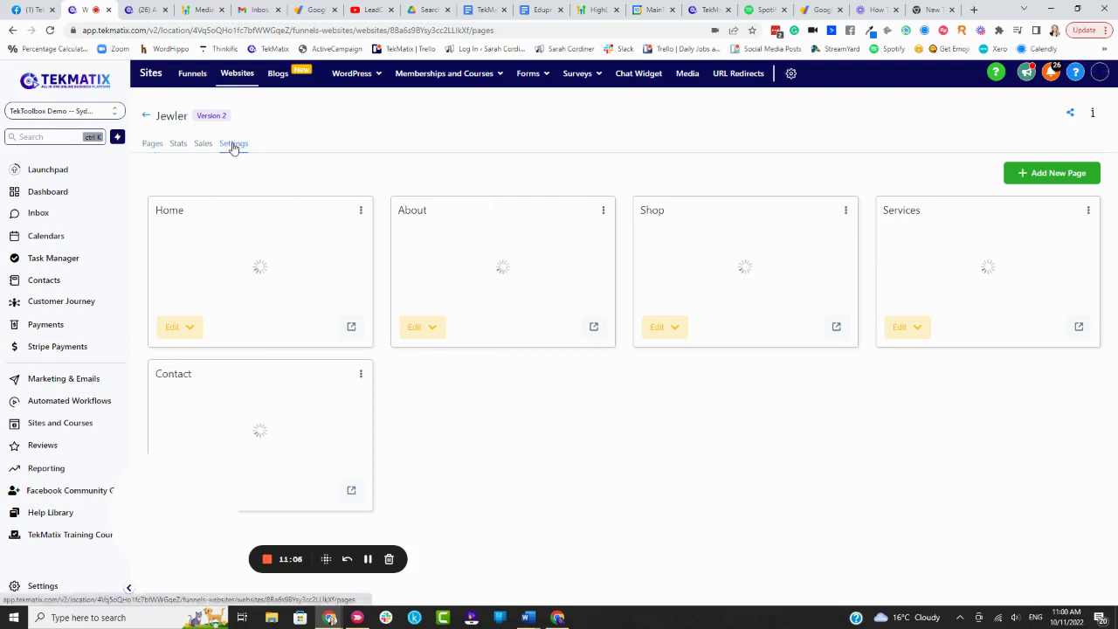
click(754, 211)
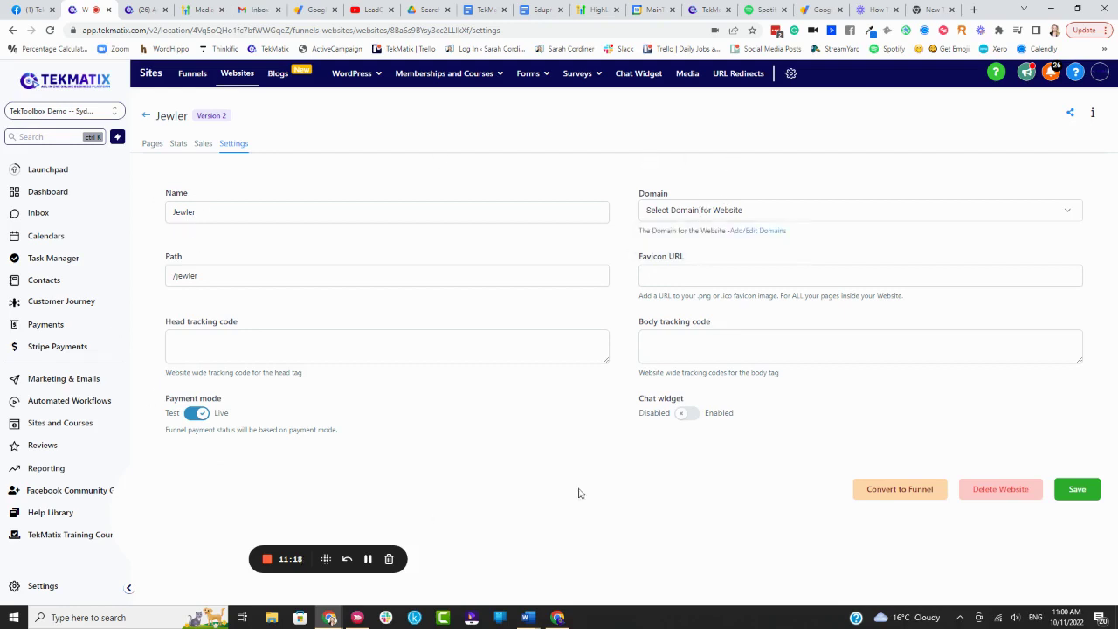
click(154, 144)
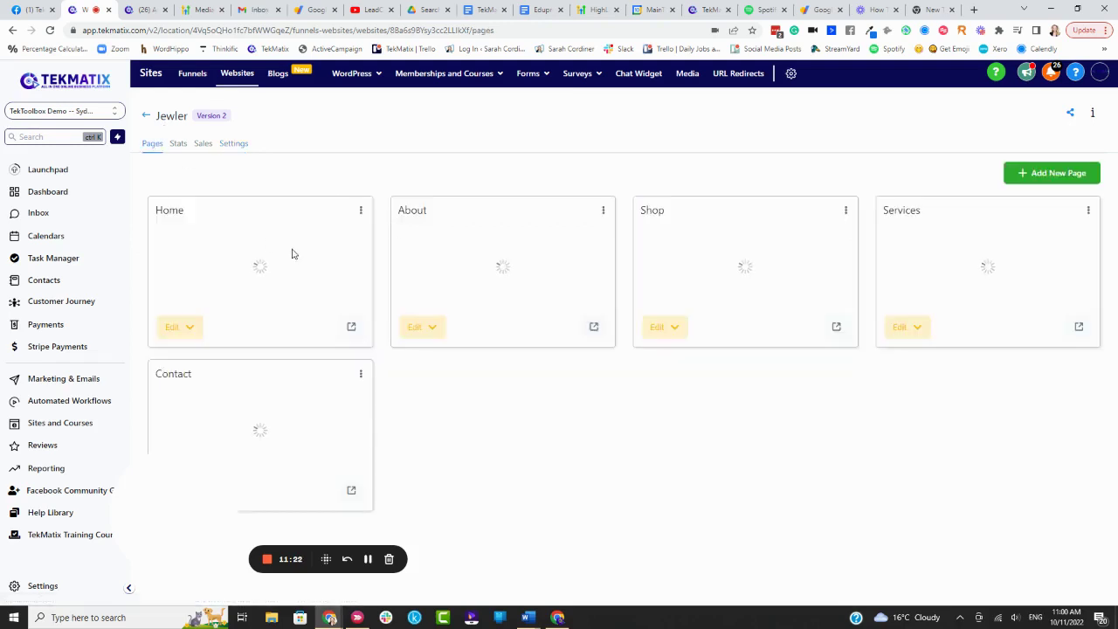